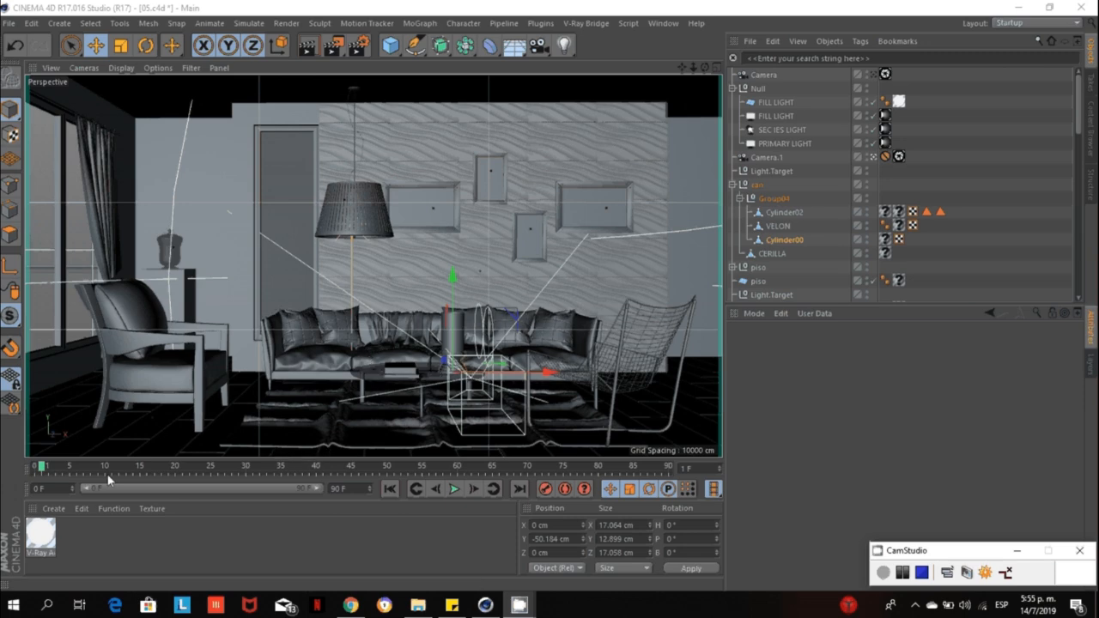
# Create a V-Ray Advanced Material, open it in the Material Editor and move the editor clear of the armchair.
pyautogui.click(52, 510)
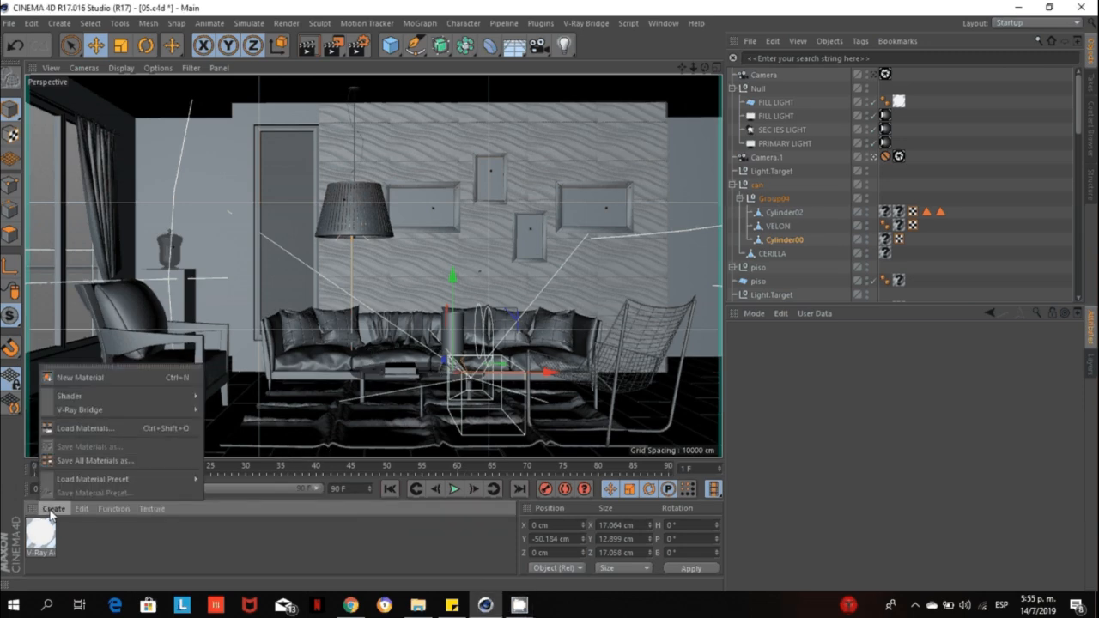
pyautogui.moveTo(117, 416)
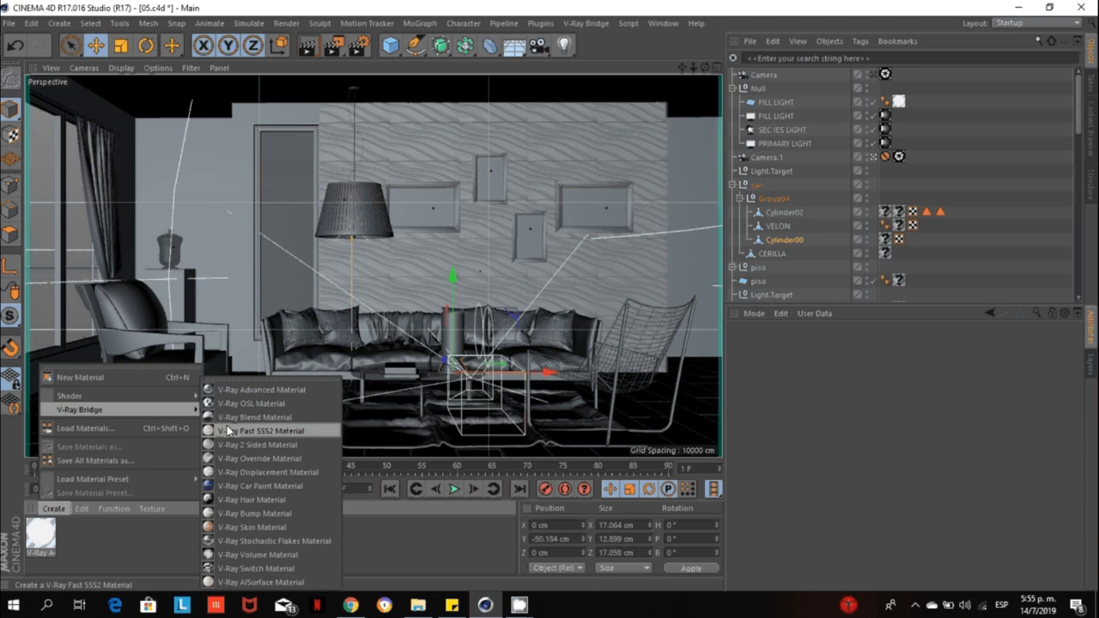
pyautogui.click(292, 391)
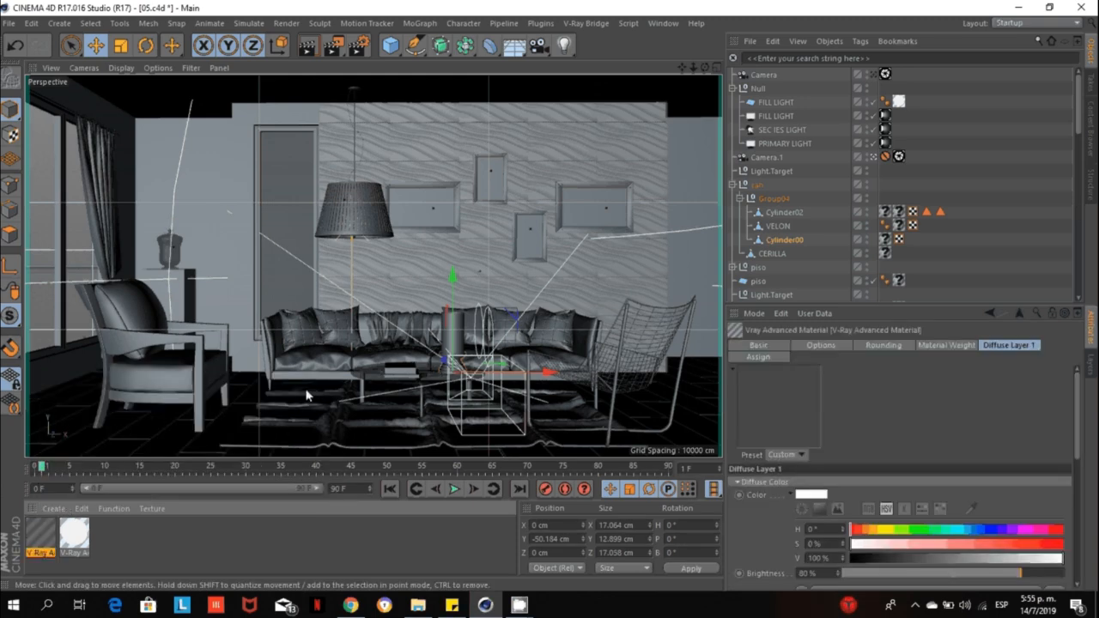
pyautogui.doubleClick(42, 534)
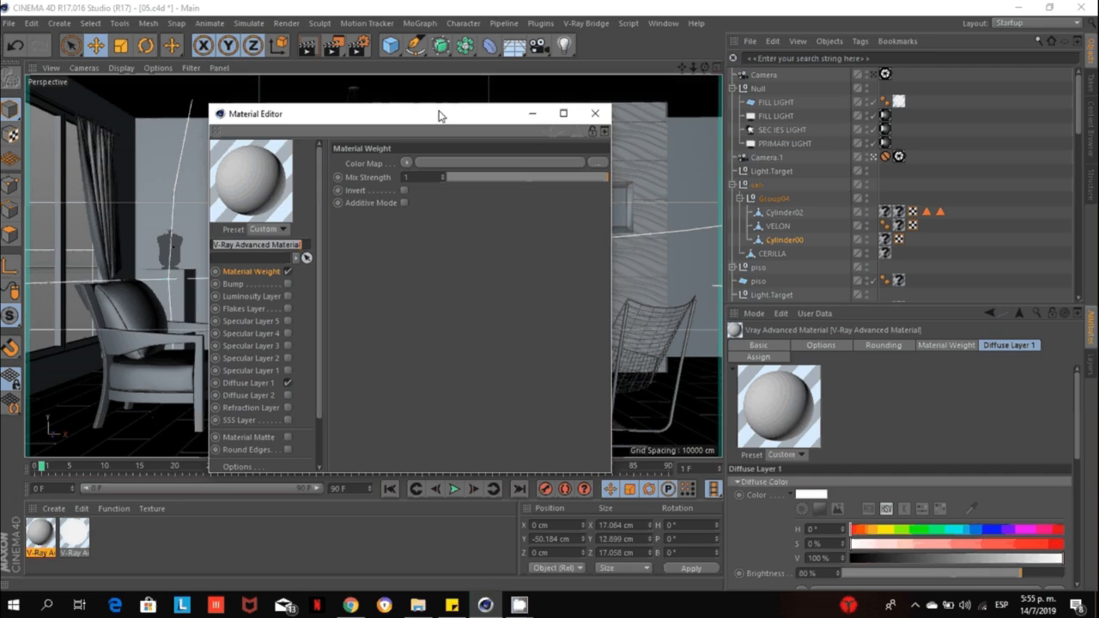
pyautogui.moveTo(438, 116); pyautogui.dragTo(768, 75)
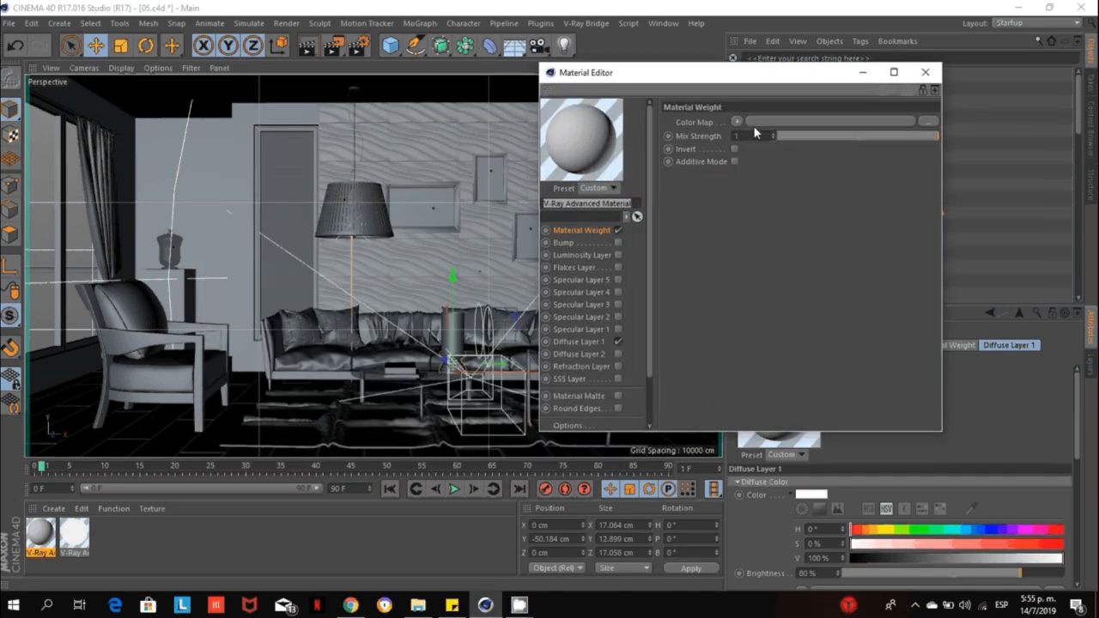
# Open the material preview in its own window, enlarge it and place it beside the Material Editor.
pyautogui.rightClick(585, 123)
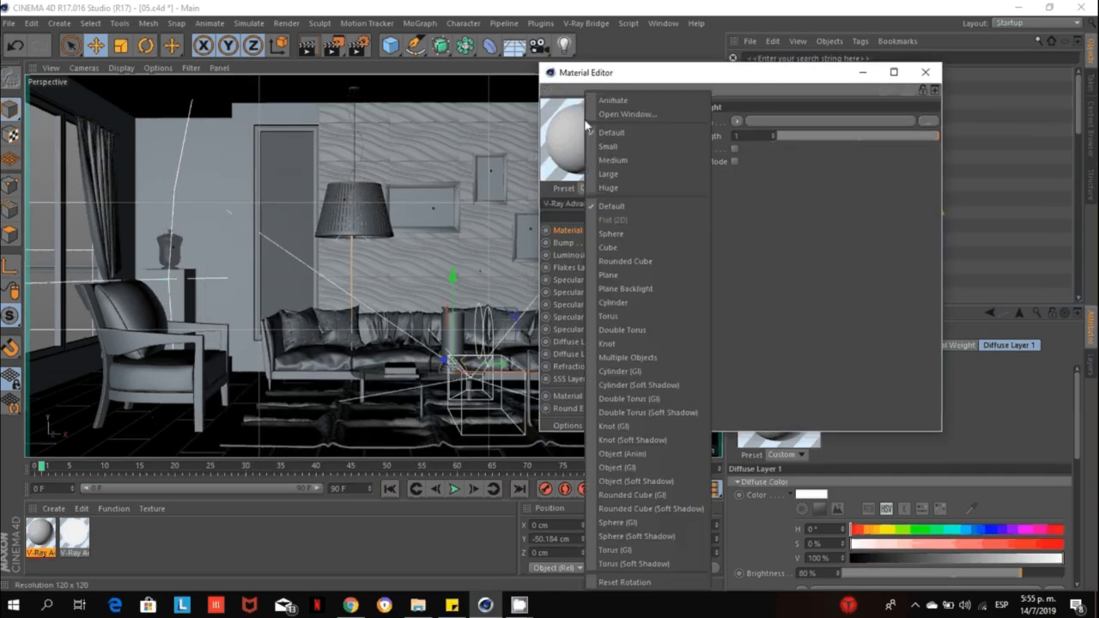
pyautogui.click(650, 115)
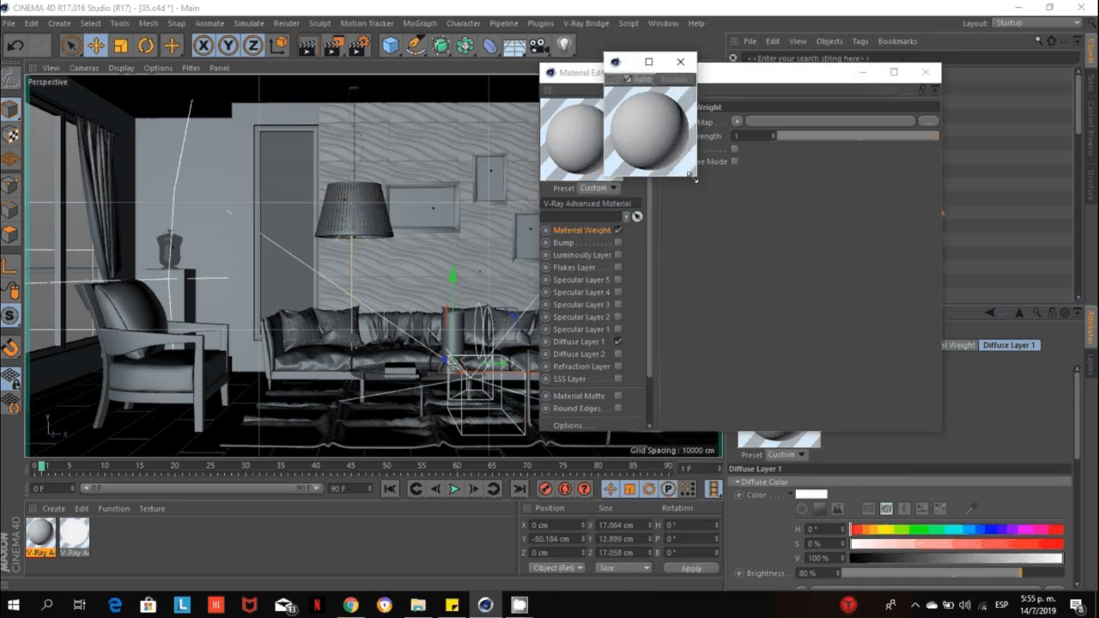
pyautogui.moveTo(695, 179); pyautogui.dragTo(804, 271)
pyautogui.moveTo(668, 66); pyautogui.dragTo(71, 90)
pyautogui.moveTo(254, 291); pyautogui.dragTo(364, 449)
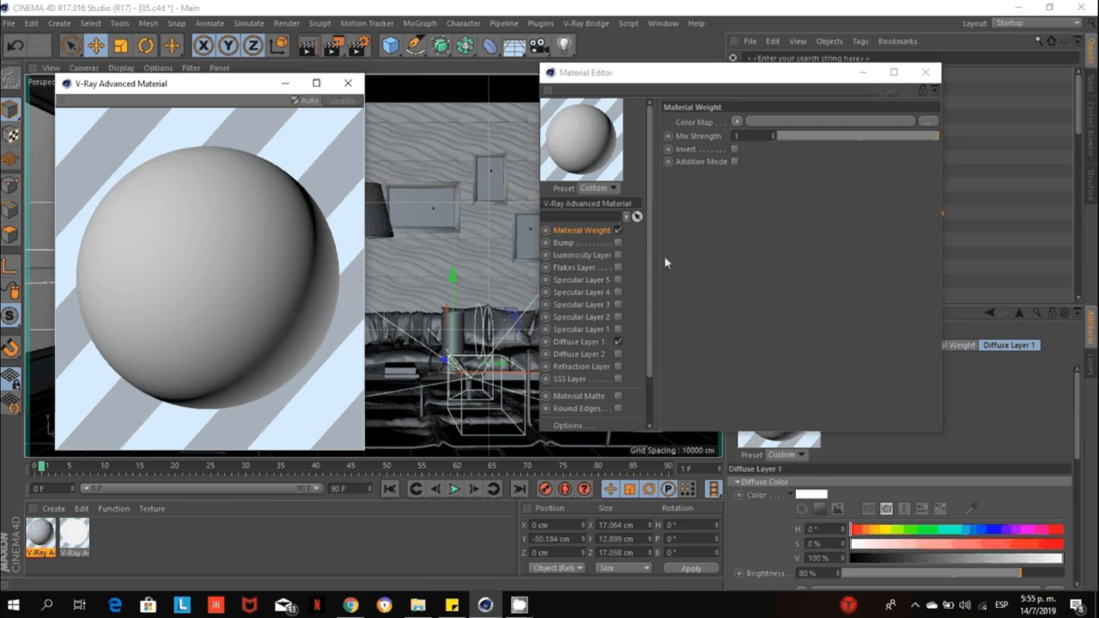
# Disable Material Weight and the Overridable option for the new V-Ray Advanced Material.
pyautogui.moveTo(648, 270); pyautogui.dragTo(650, 320)
pyautogui.moveTo(633, 75); pyautogui.dragTo(554, 62)
pyautogui.moveTo(571, 278); pyautogui.dragTo(574, 225)
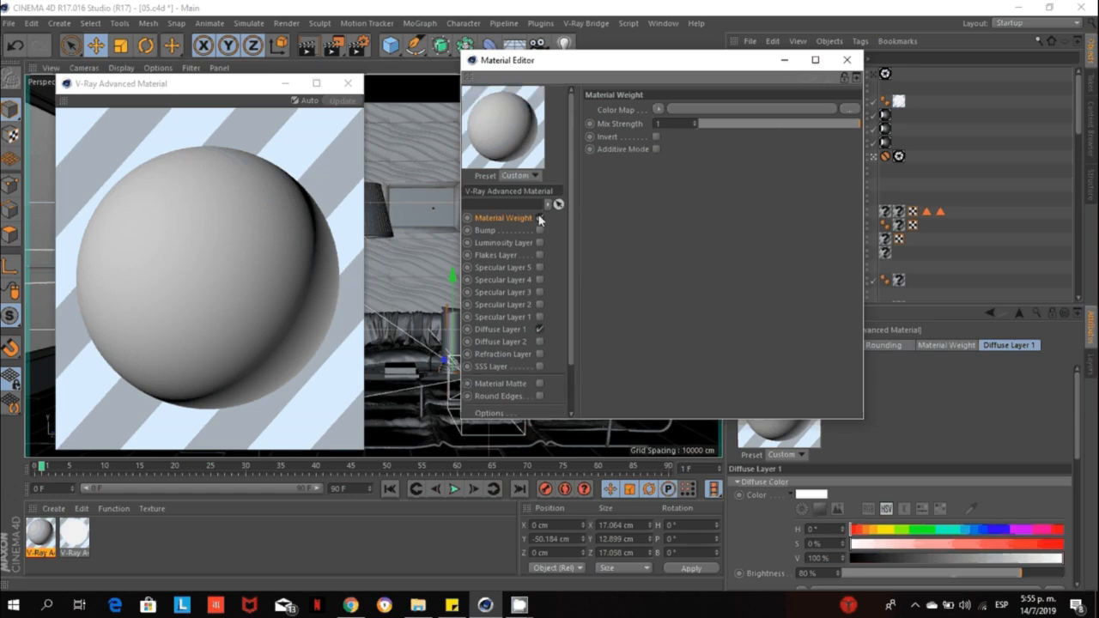
pyautogui.click(539, 218)
pyautogui.moveTo(571, 288); pyautogui.dragTo(564, 371)
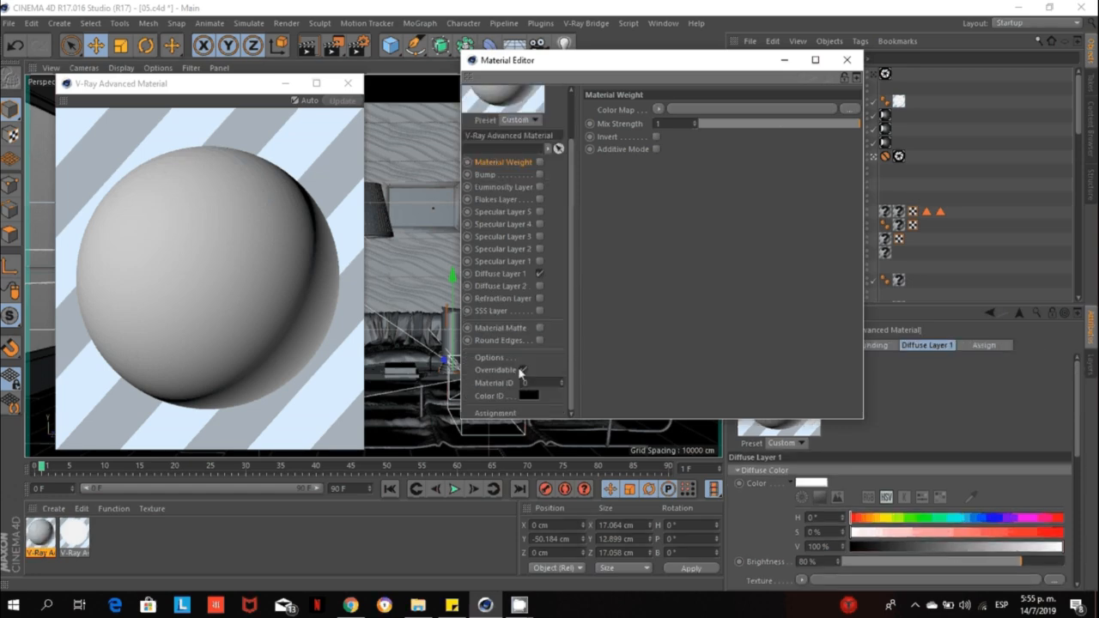
pyautogui.click(522, 369)
# Activate the first scene Camera for the close-up view and arrange the preview and Material Editor windows around the vase.
pyautogui.moveTo(547, 71); pyautogui.dragTo(530, 127)
pyautogui.moveTo(234, 91); pyautogui.dragTo(180, 81)
pyautogui.moveTo(542, 122); pyautogui.dragTo(546, 91)
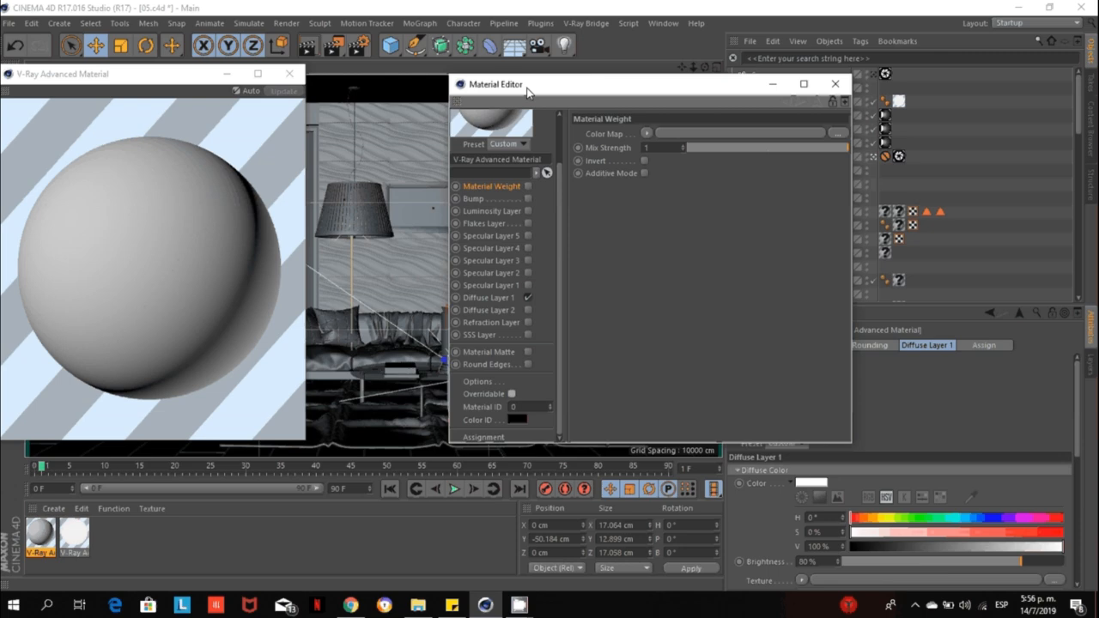
pyautogui.moveTo(526, 90); pyautogui.dragTo(595, 103)
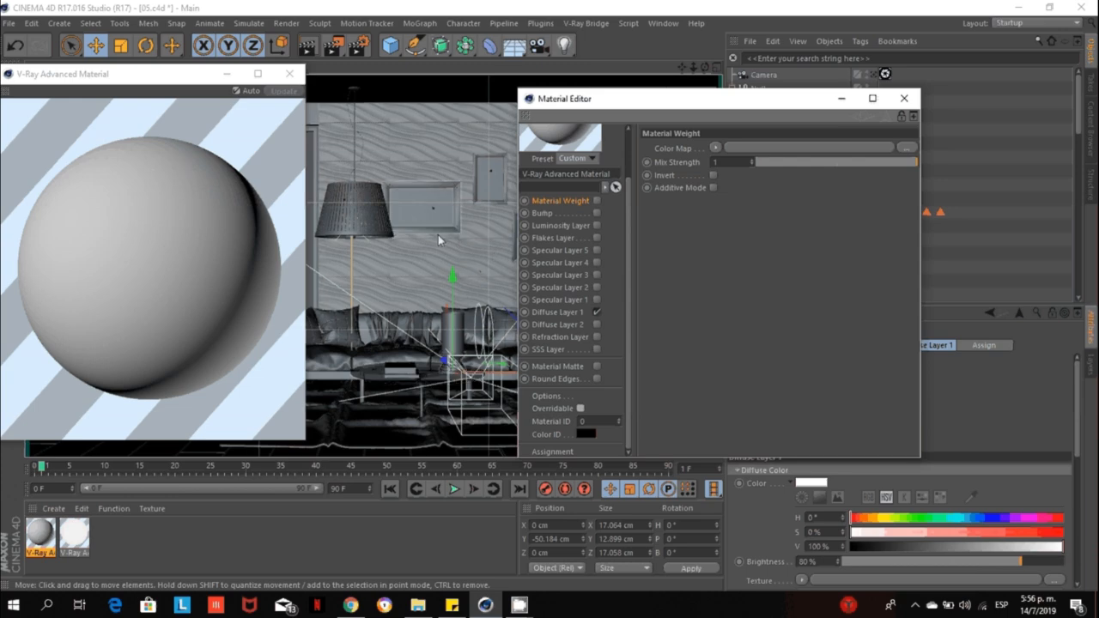
pyautogui.moveTo(767, 110); pyautogui.dragTo(622, 92)
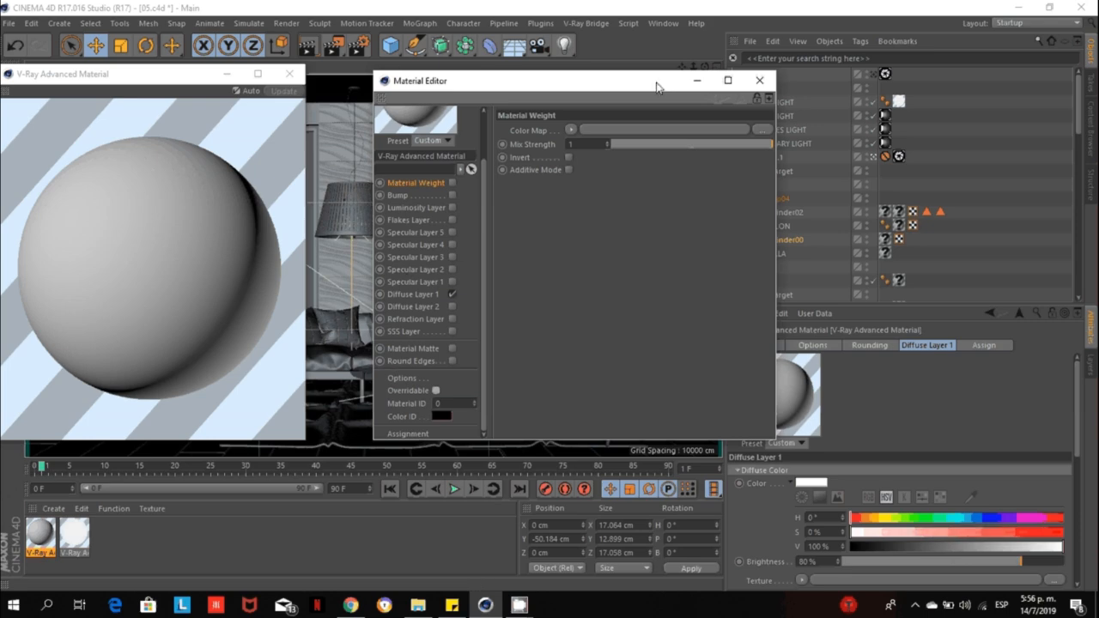
pyautogui.moveTo(658, 80); pyautogui.dragTo(460, 322)
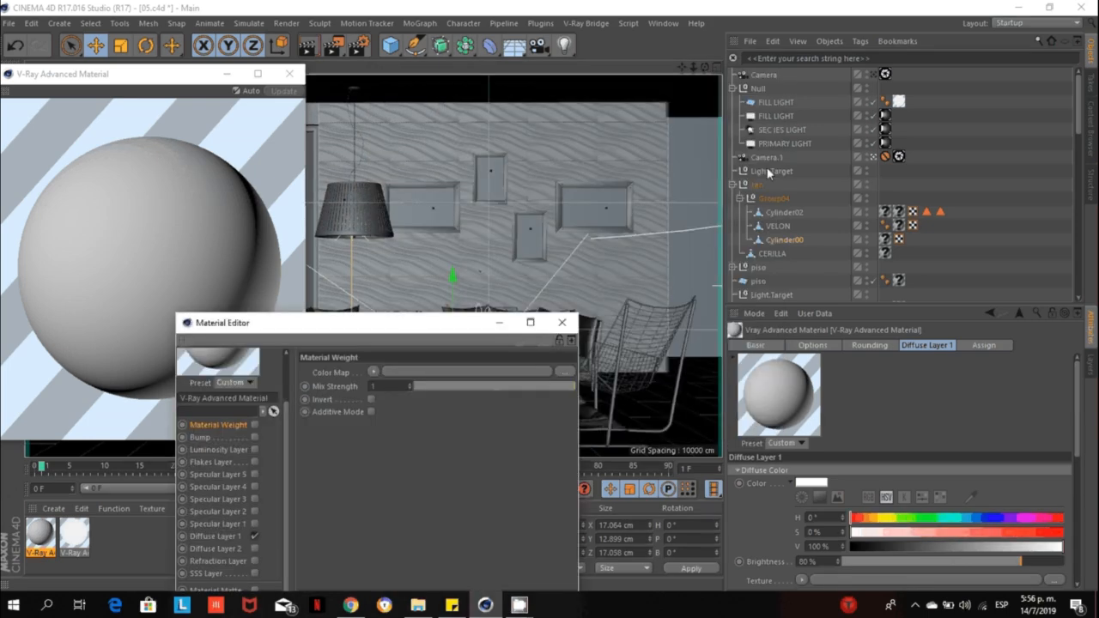
pyautogui.click(874, 76)
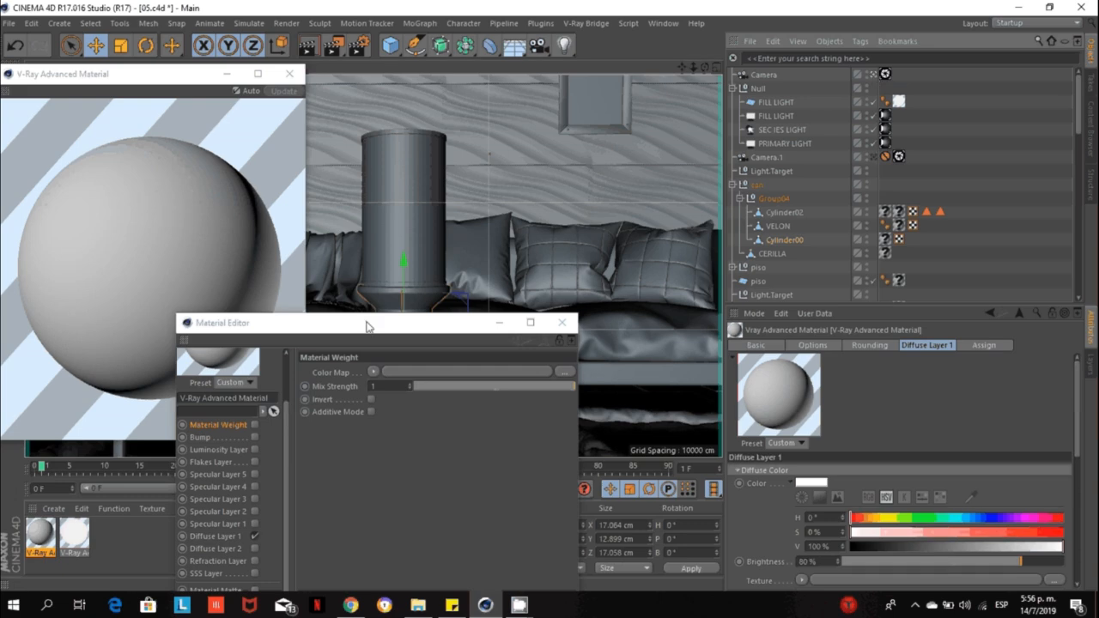
pyautogui.moveTo(367, 325); pyautogui.dragTo(752, 61)
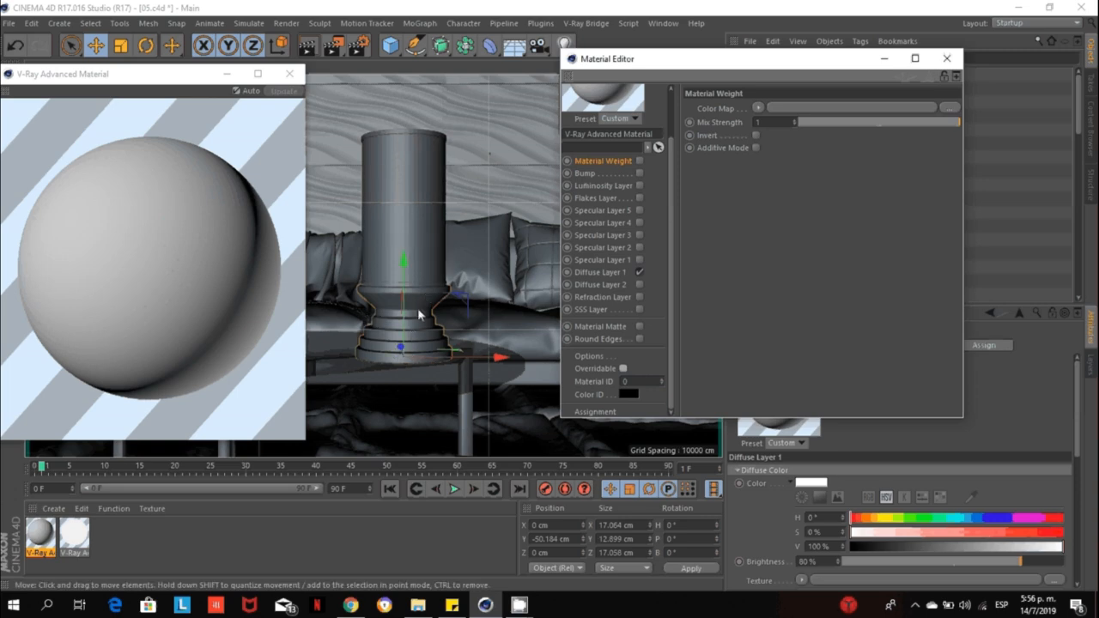
# Set the Diffuse Layer 1 color to near-black with a value of 10.66%, comparing it with white along the way.
pyautogui.click(601, 273)
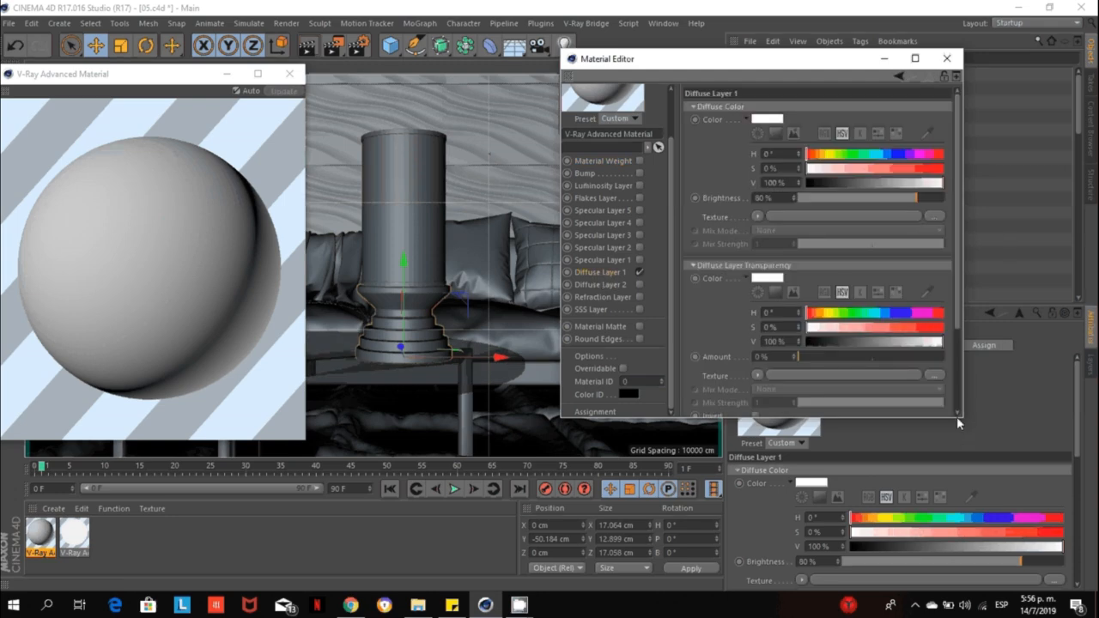
pyautogui.moveTo(959, 418); pyautogui.dragTo(1013, 480)
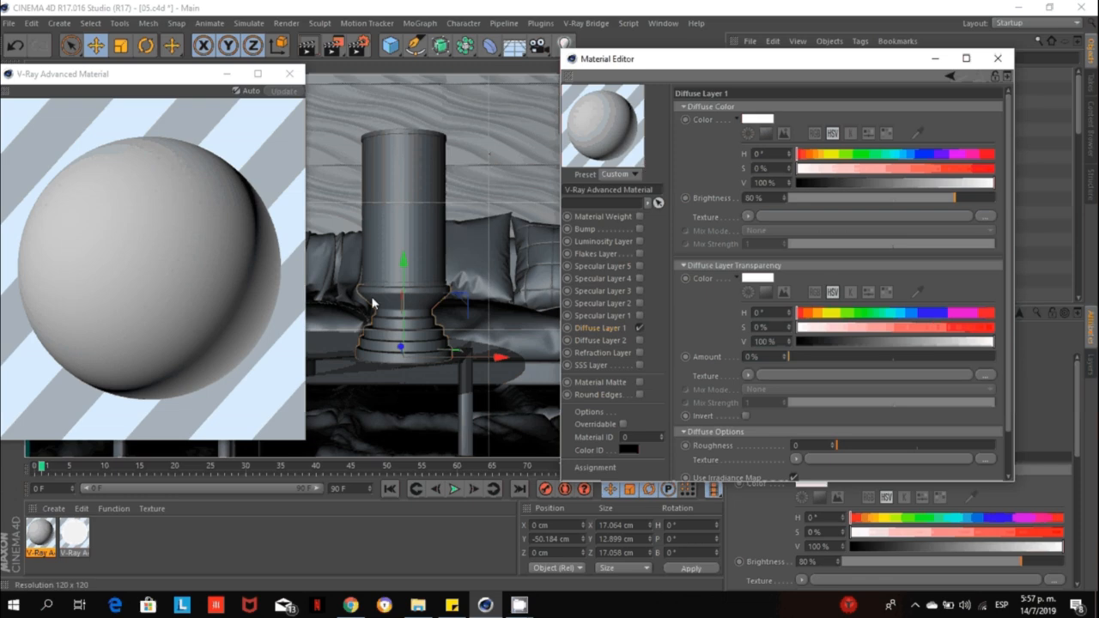
pyautogui.click(766, 135)
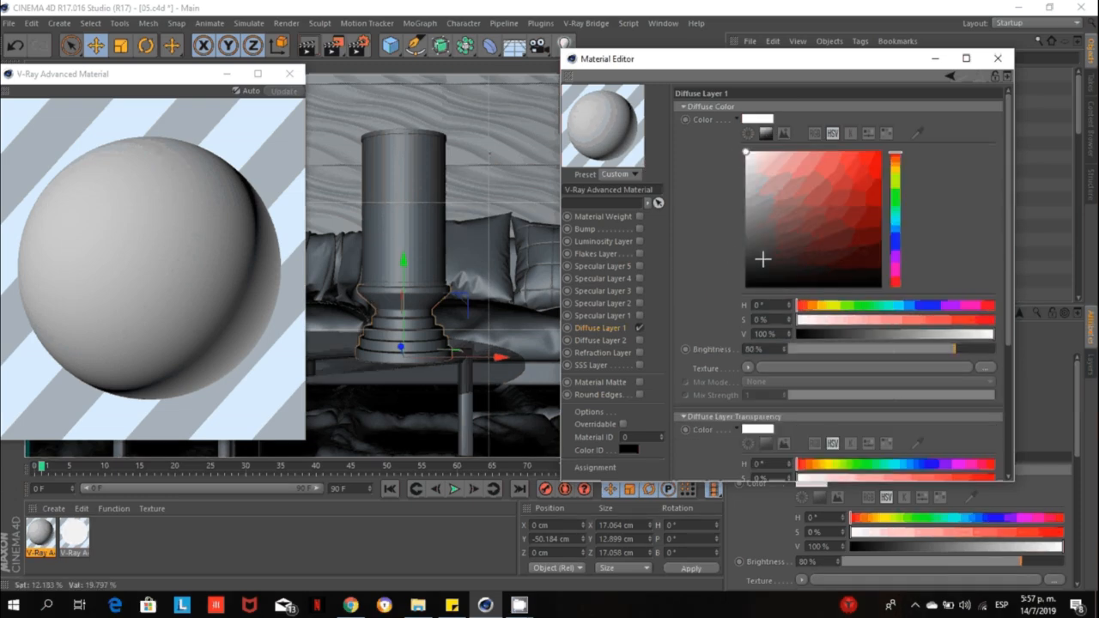
pyautogui.moveTo(763, 259); pyautogui.dragTo(718, 273)
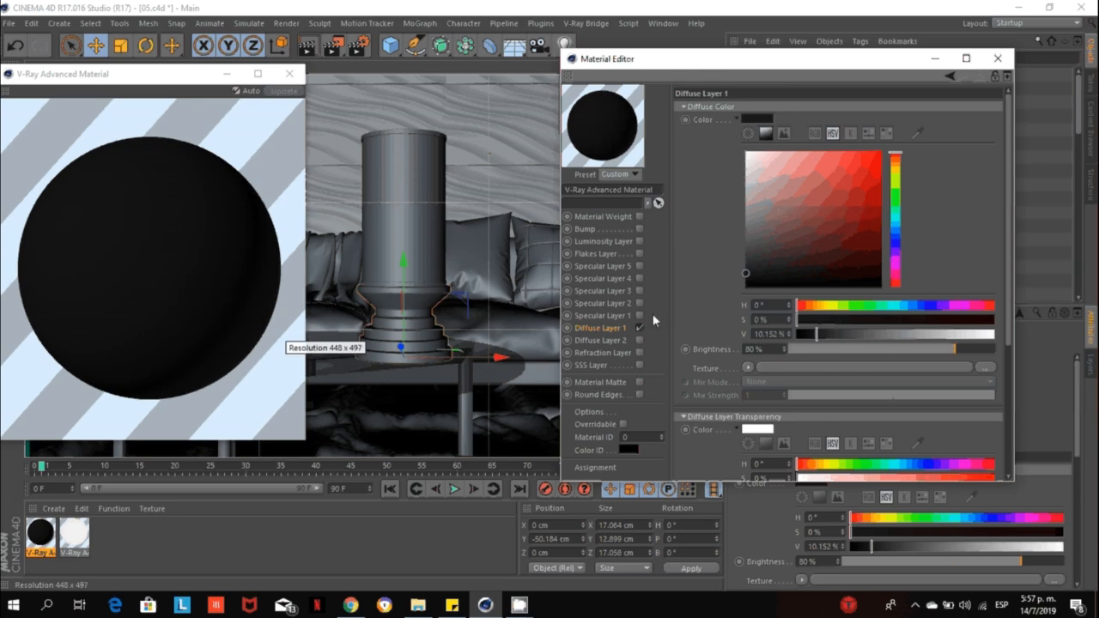
pyautogui.click(756, 274)
pyautogui.moveTo(757, 274); pyautogui.dragTo(745, 151)
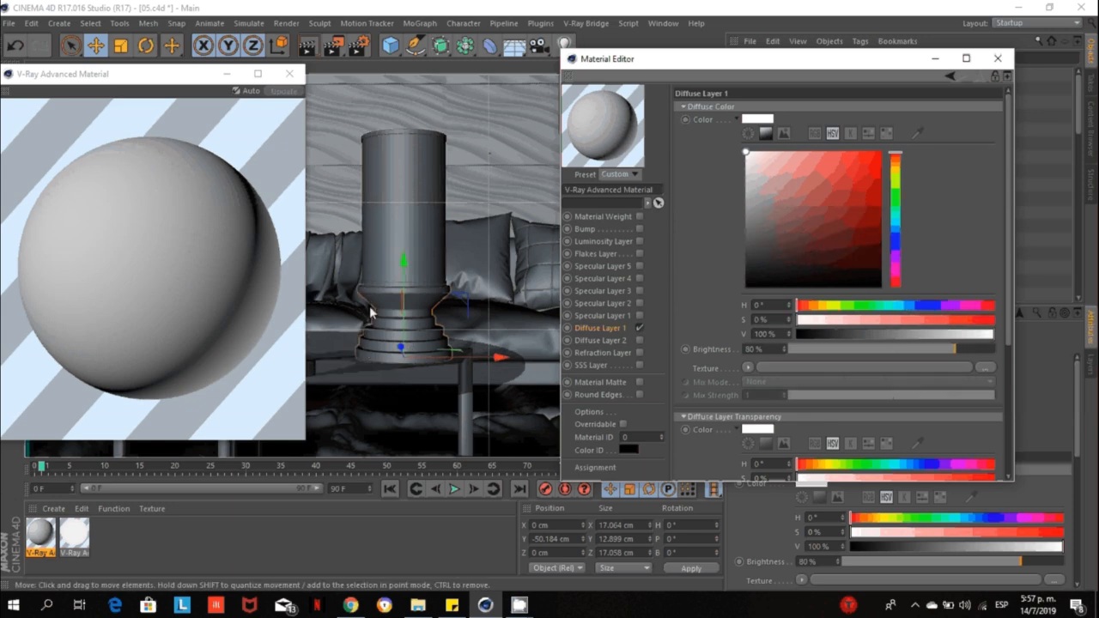
pyautogui.click(754, 271)
pyautogui.moveTo(755, 272)
pyautogui.mouseDown()
pyautogui.moveTo(744, 281)
pyautogui.moveTo(706, 272)
pyautogui.mouseUp()
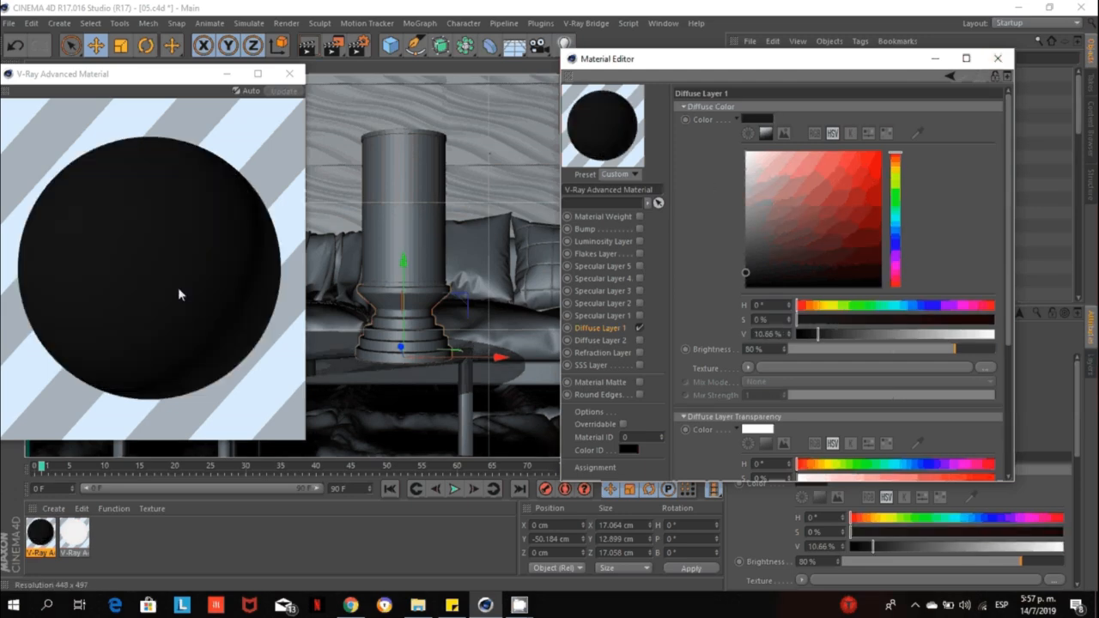
# Enable Specular Layer 1 on the material and enlarge the Material Editor to show more of its parameters.
pyautogui.click(639, 315)
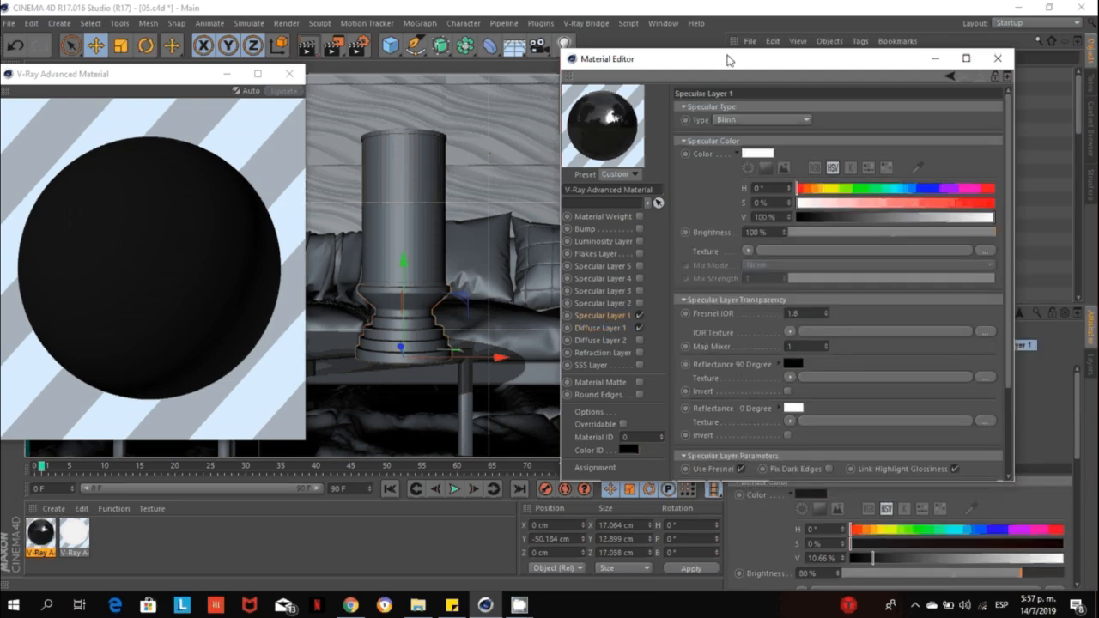
pyautogui.moveTo(727, 59); pyautogui.dragTo(683, 13)
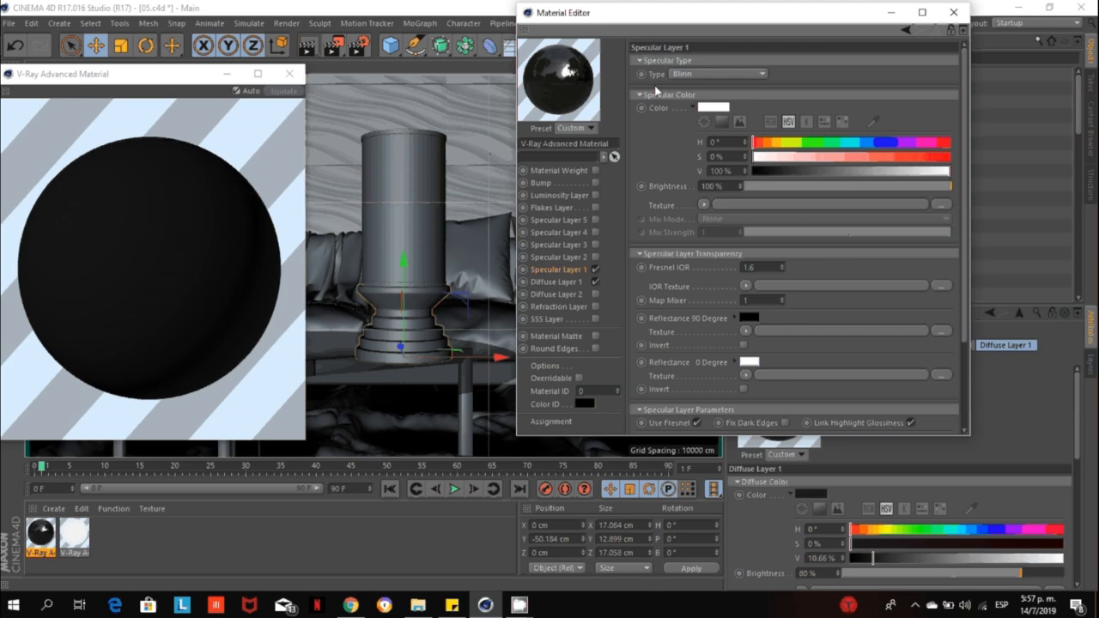
pyautogui.moveTo(959, 434); pyautogui.dragTo(1024, 494)
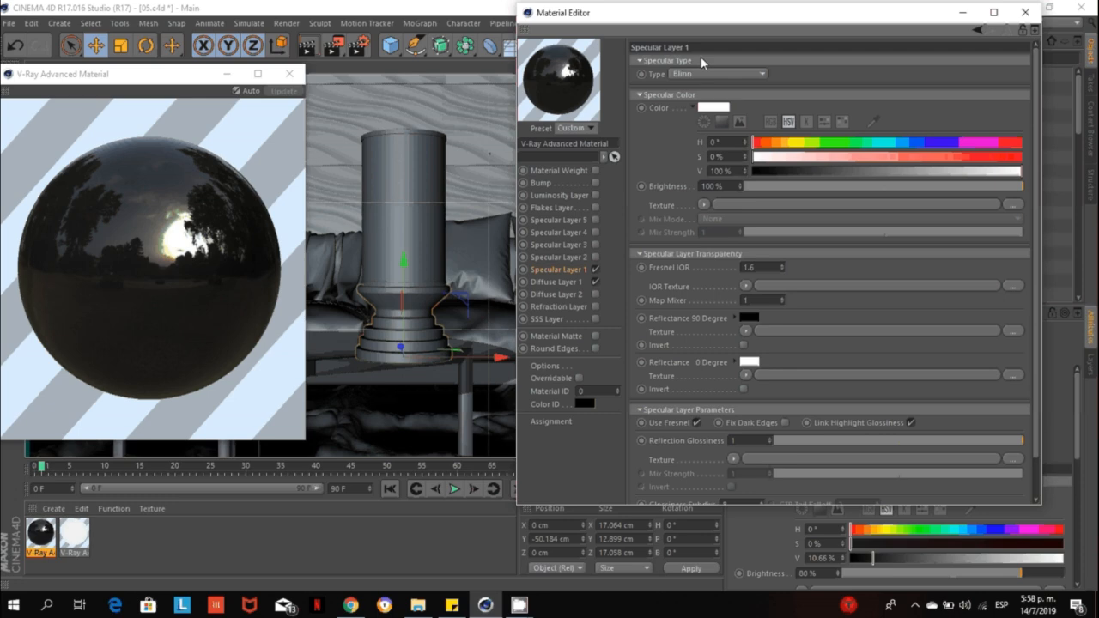
# Try the Phong, Blinn and Ward specular types on Specular Layer 1.
pyautogui.click(732, 76)
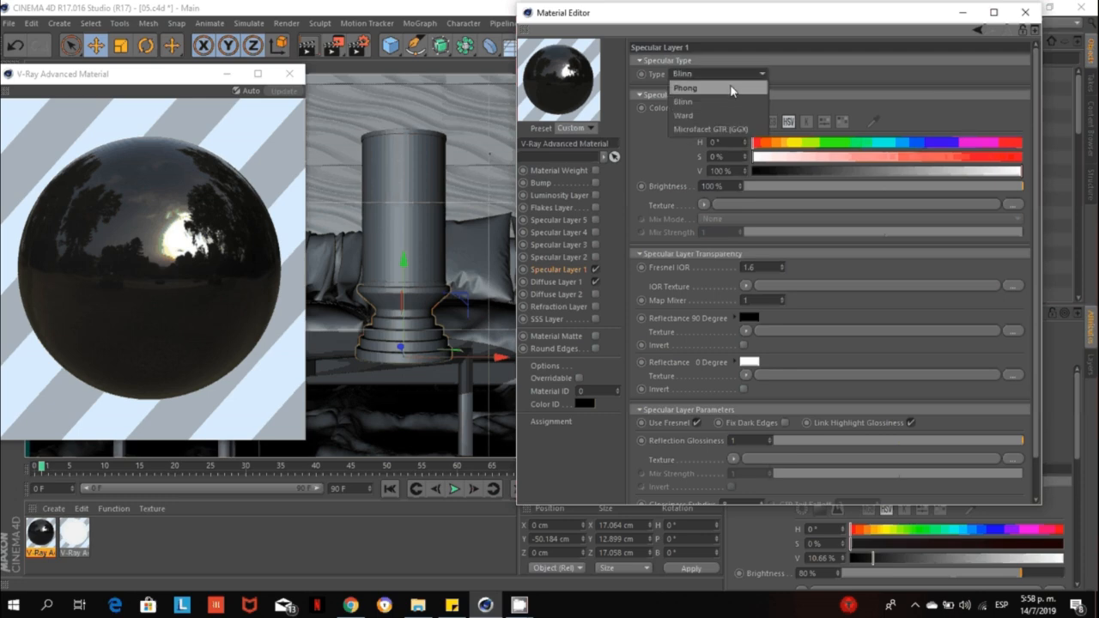
pyautogui.click(689, 88)
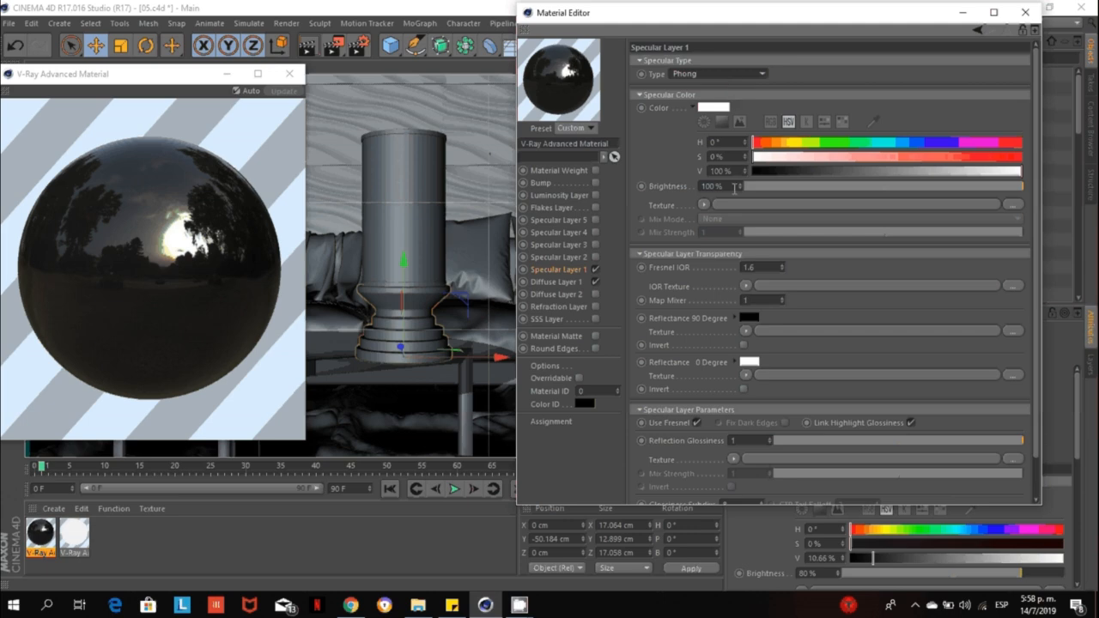
pyautogui.click(700, 73)
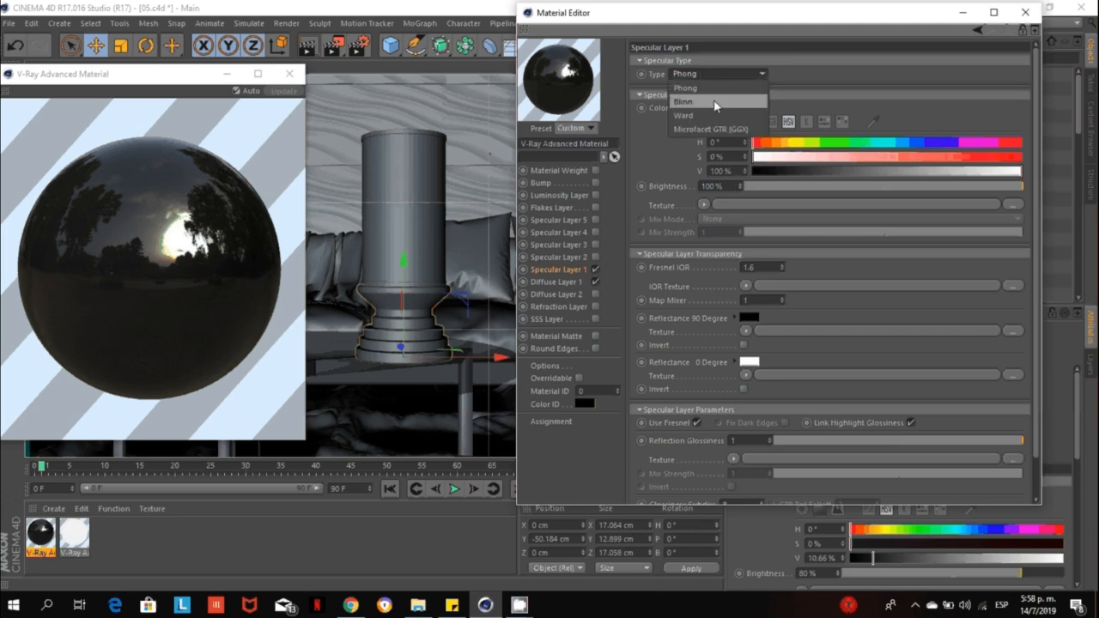
pyautogui.click(723, 103)
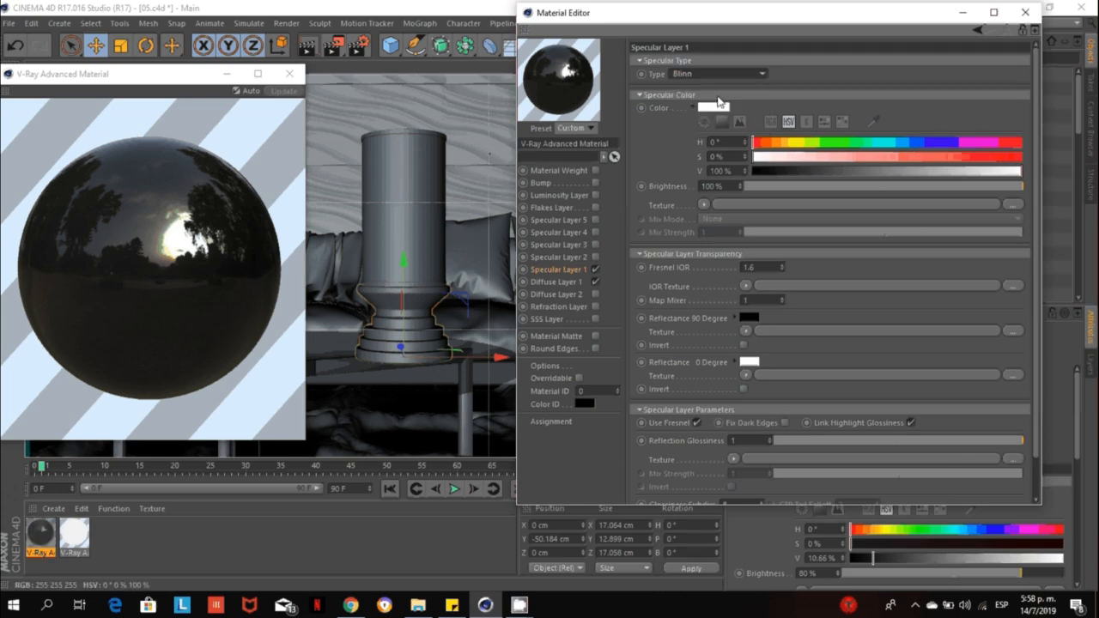
pyautogui.click(704, 75)
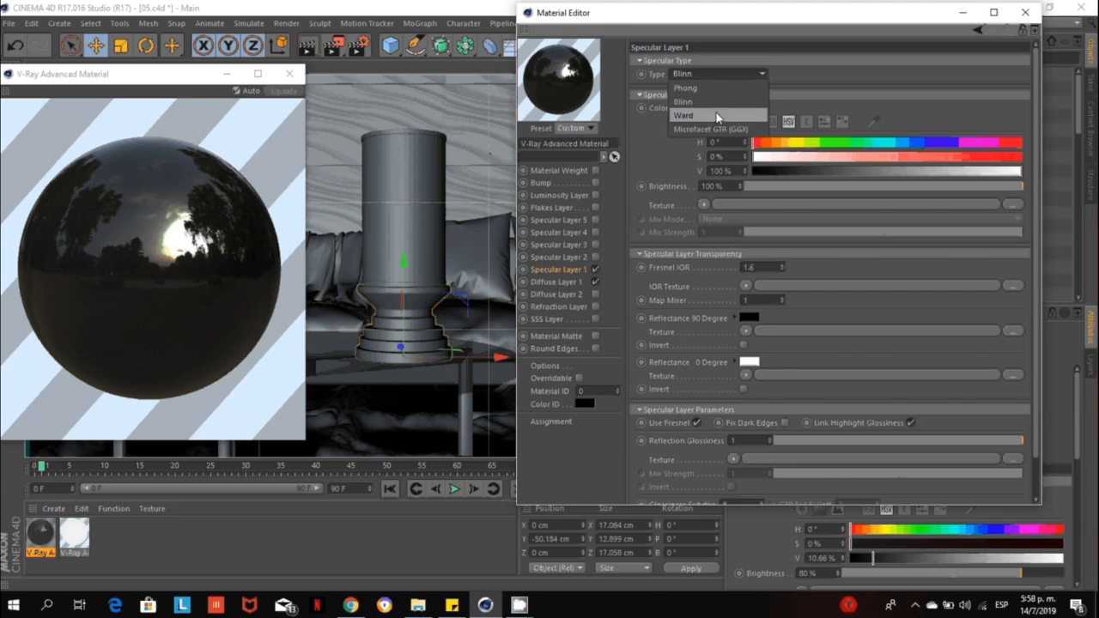
pyautogui.click(713, 116)
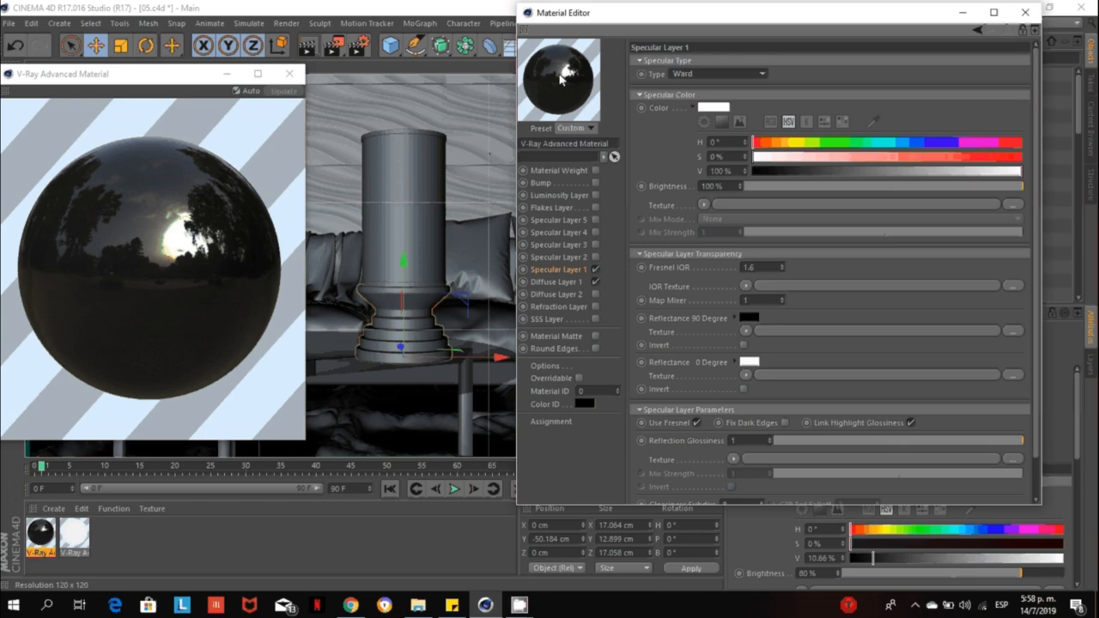
# Set the Specular Layer 1 type to Phong and darken its specular color to a value of 59%.
pyautogui.click(699, 72)
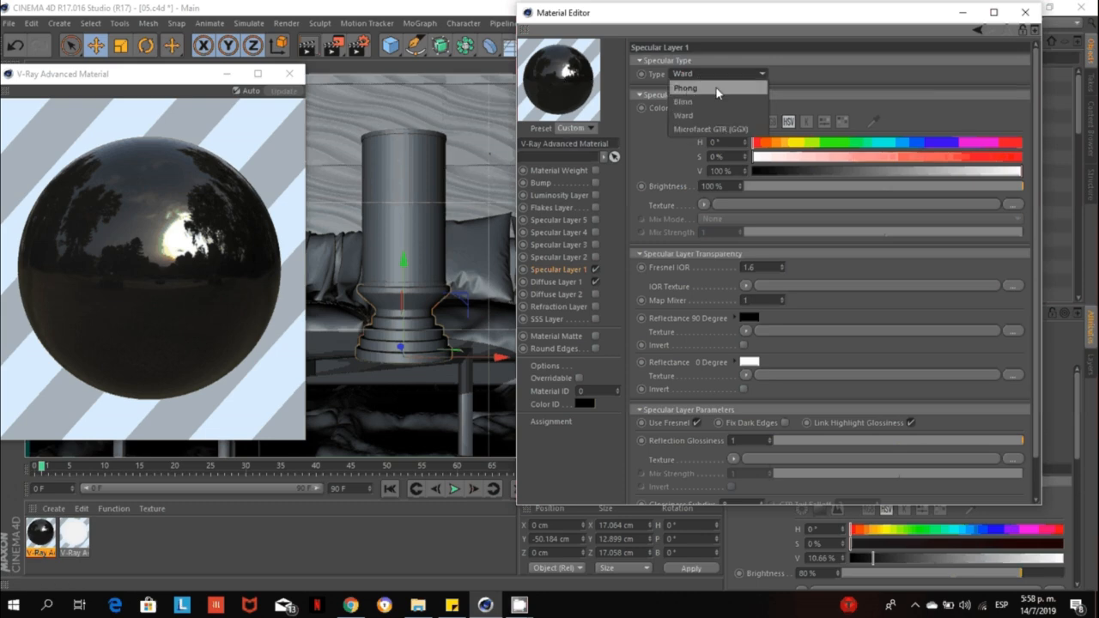
pyautogui.click(716, 89)
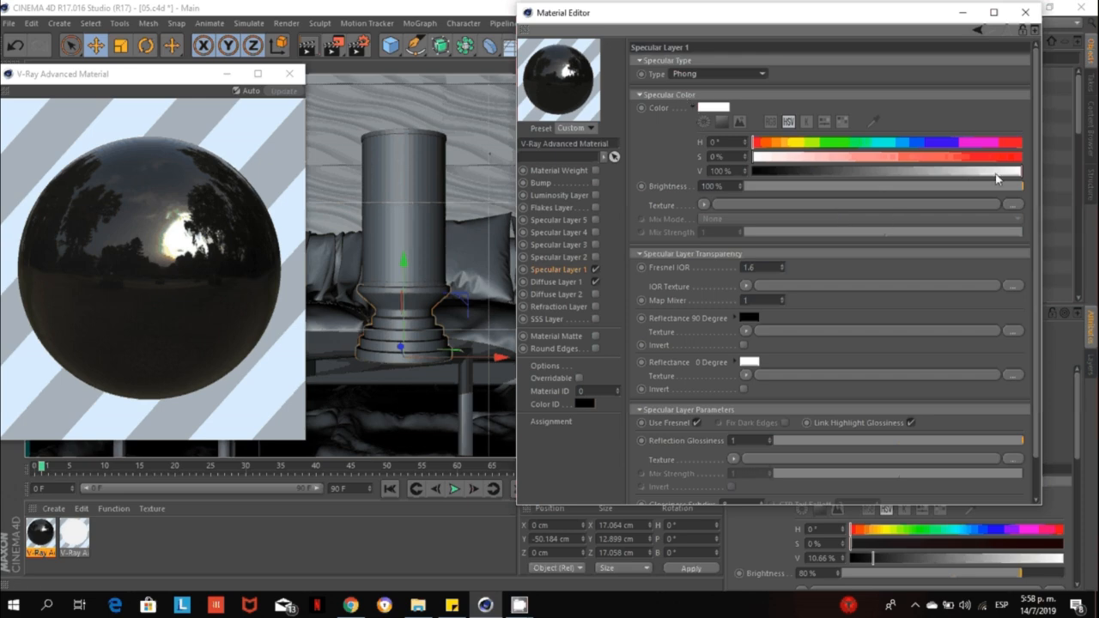
pyautogui.click(962, 172)
pyautogui.moveTo(952, 177); pyautogui.dragTo(913, 175)
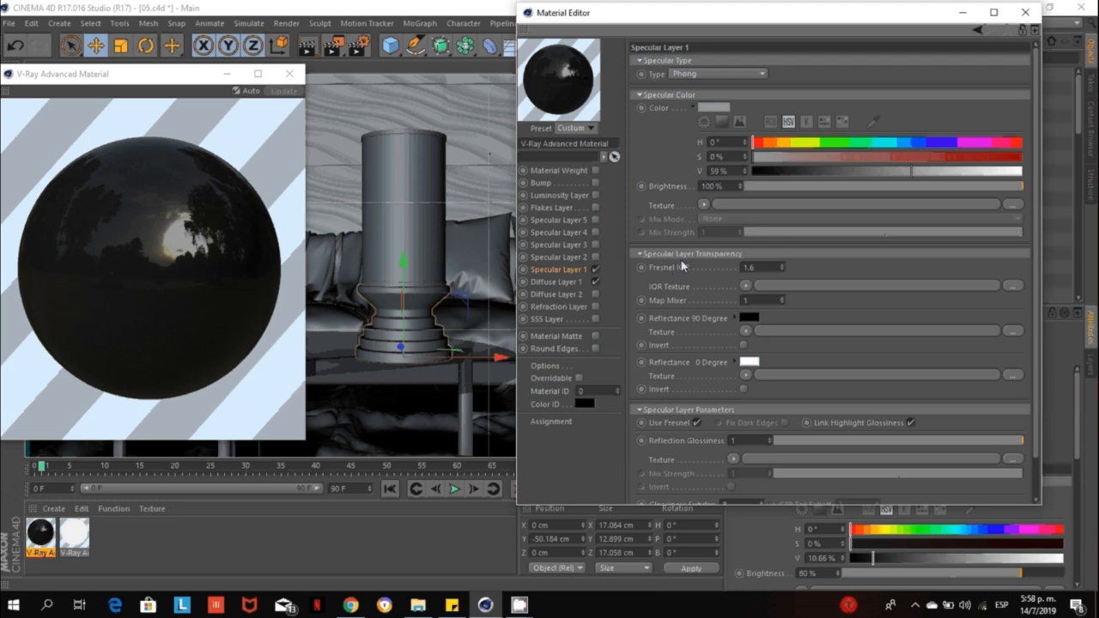
# Switch to Chrome and look up the refraction index of plastic in the Pixel and Poly IOR list.
pyautogui.click(765, 272)
pyautogui.click(352, 605)
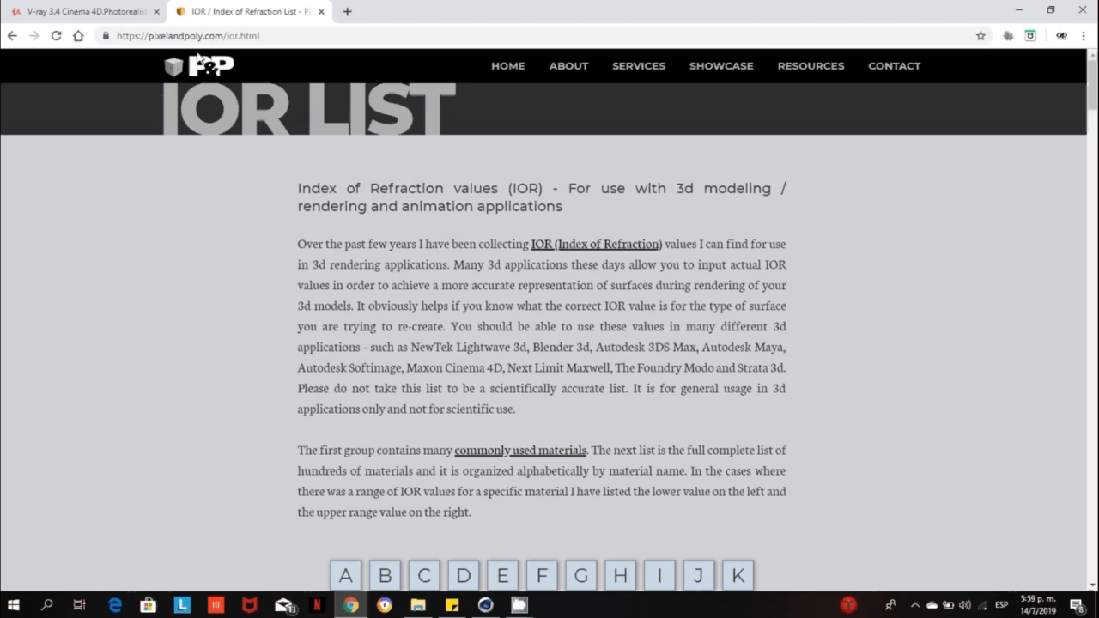
pyautogui.scroll(-1, 637, 319)
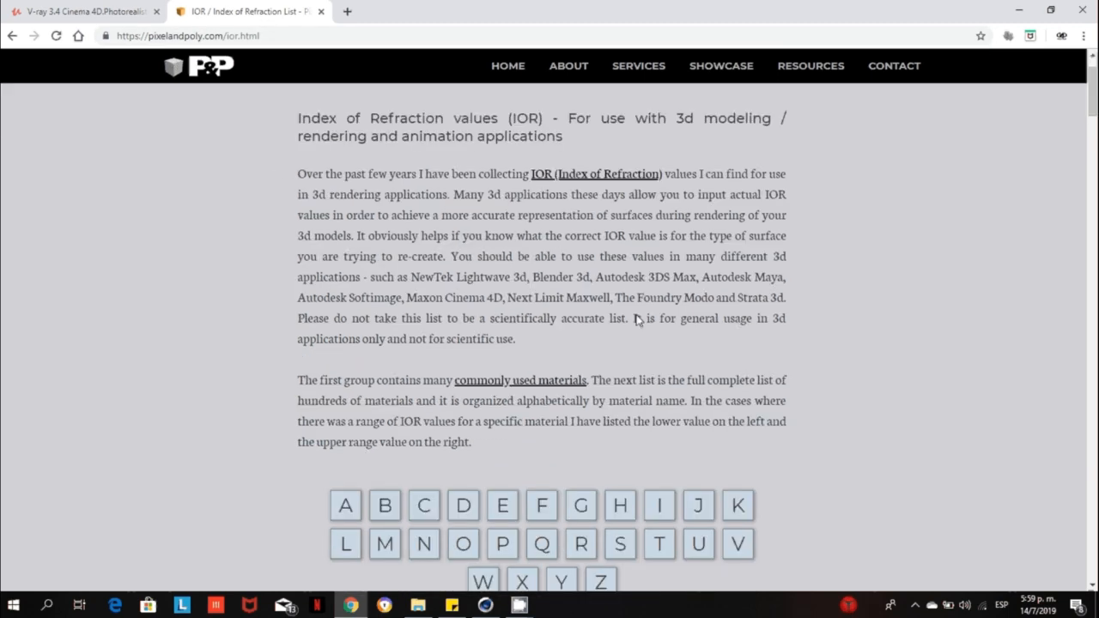
pyautogui.scroll(-3, 637, 319)
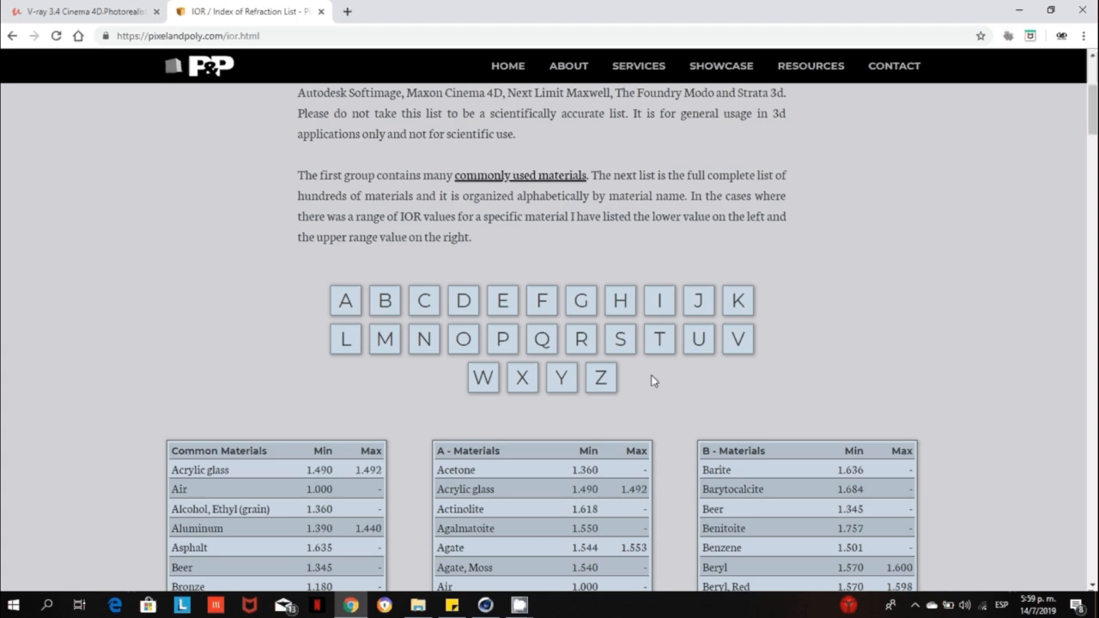
pyautogui.click(504, 344)
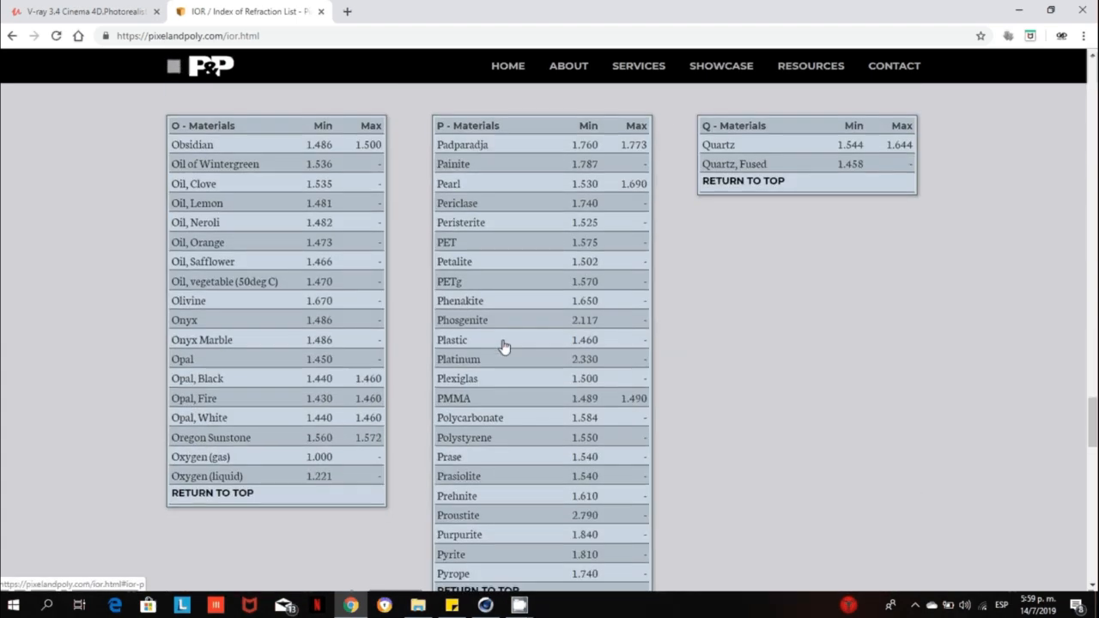
pyautogui.tripleClick(451, 342)
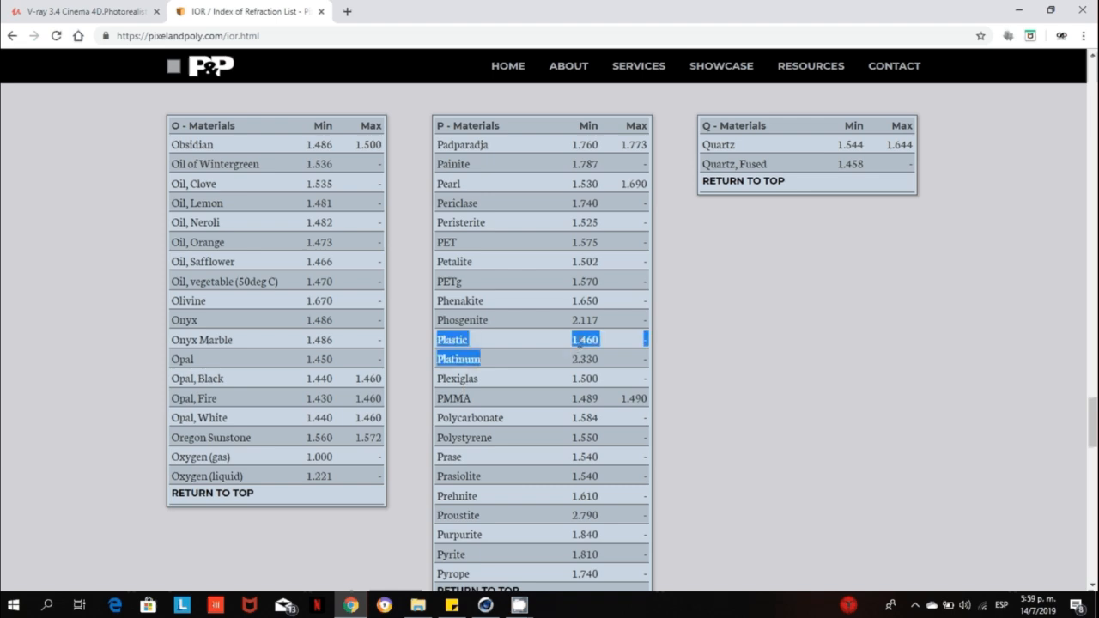
pyautogui.click(586, 340)
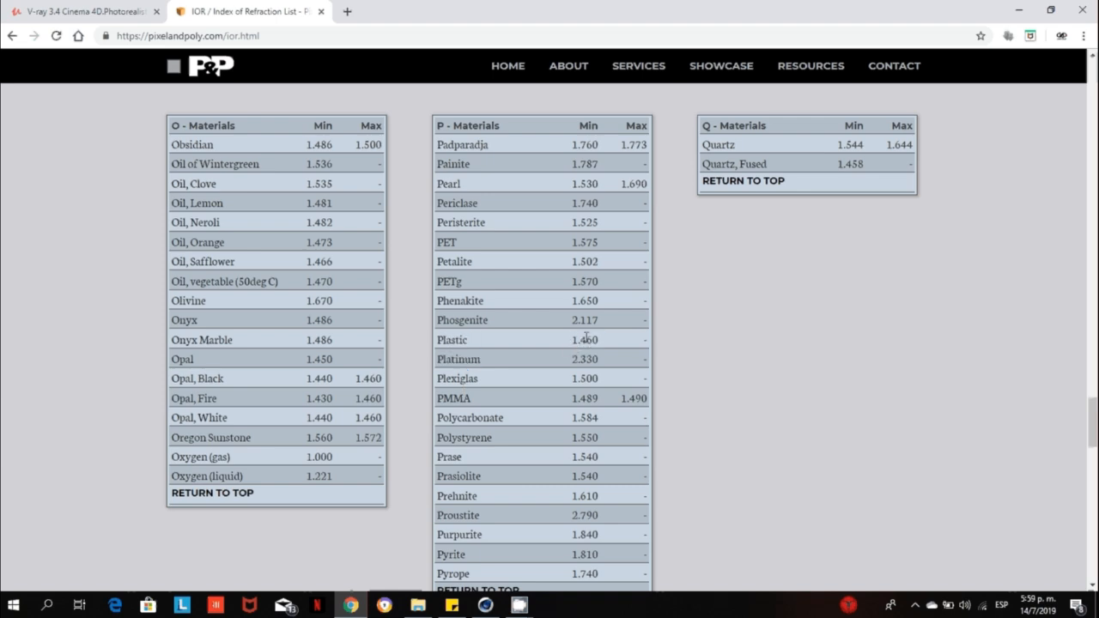
# Return to Cinema 4D and set the Specular Layer 1 Fresnel IOR to 1.46, keeping Phong as the specular type.
pyautogui.click(352, 605)
pyautogui.click(755, 268)
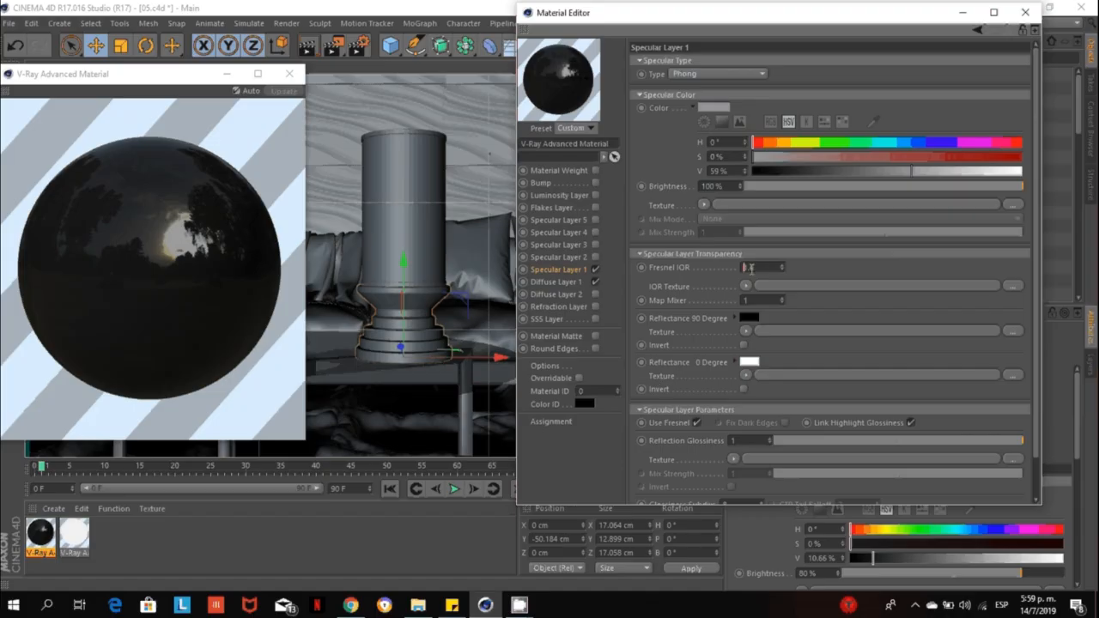
pyautogui.press('BackSpace')
pyautogui.press('BackSpace')
pyautogui.write('.46')
pyautogui.press('Return')
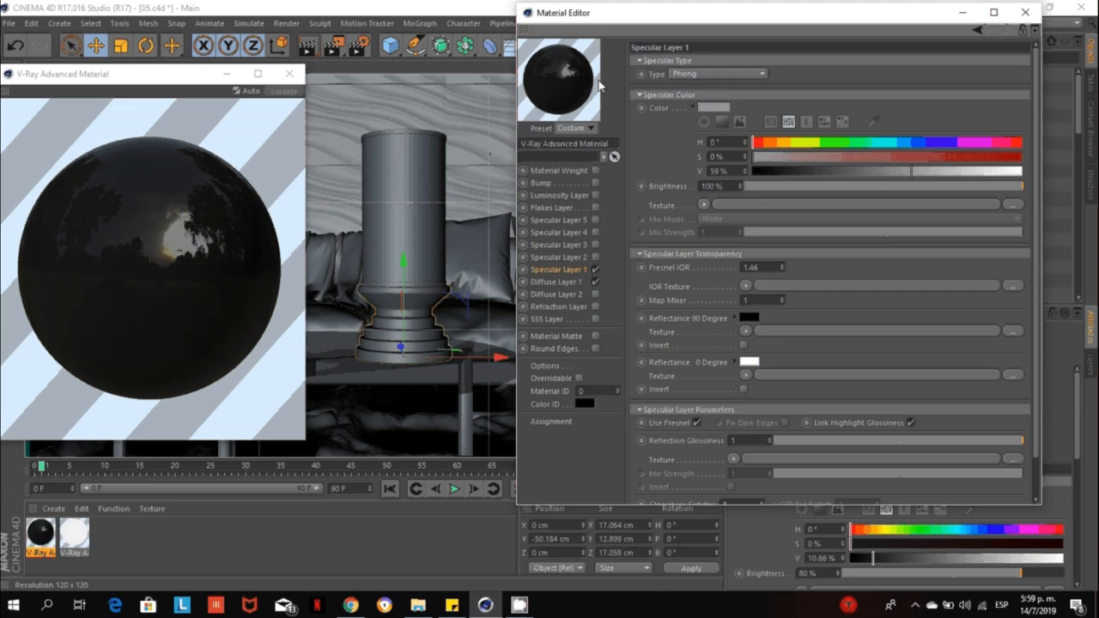
pyautogui.click(716, 73)
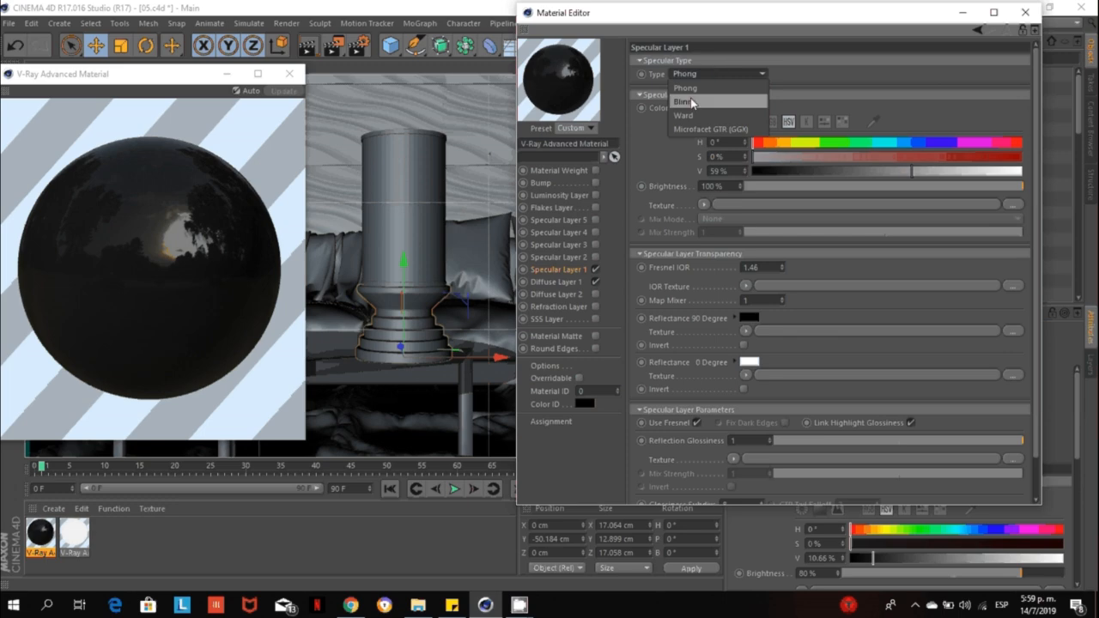
pyautogui.click(697, 88)
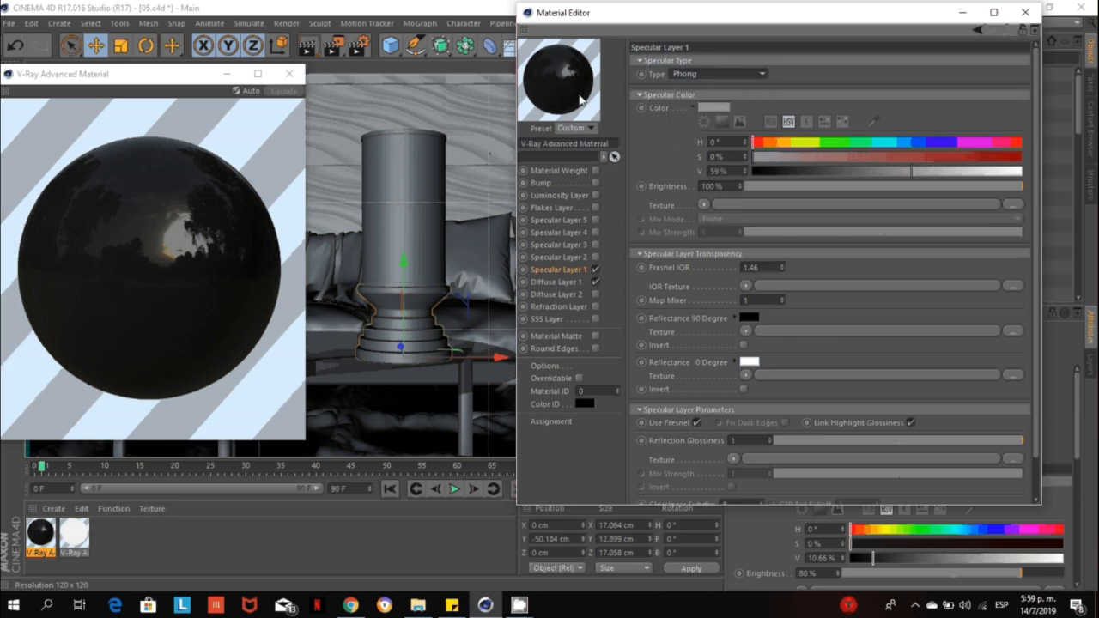
# Unlink the highlight glossiness on Specular Layer 1 and set Hilight Glossiness to 0.6, comparing it with 0.91 along the way.
pyautogui.click(911, 421)
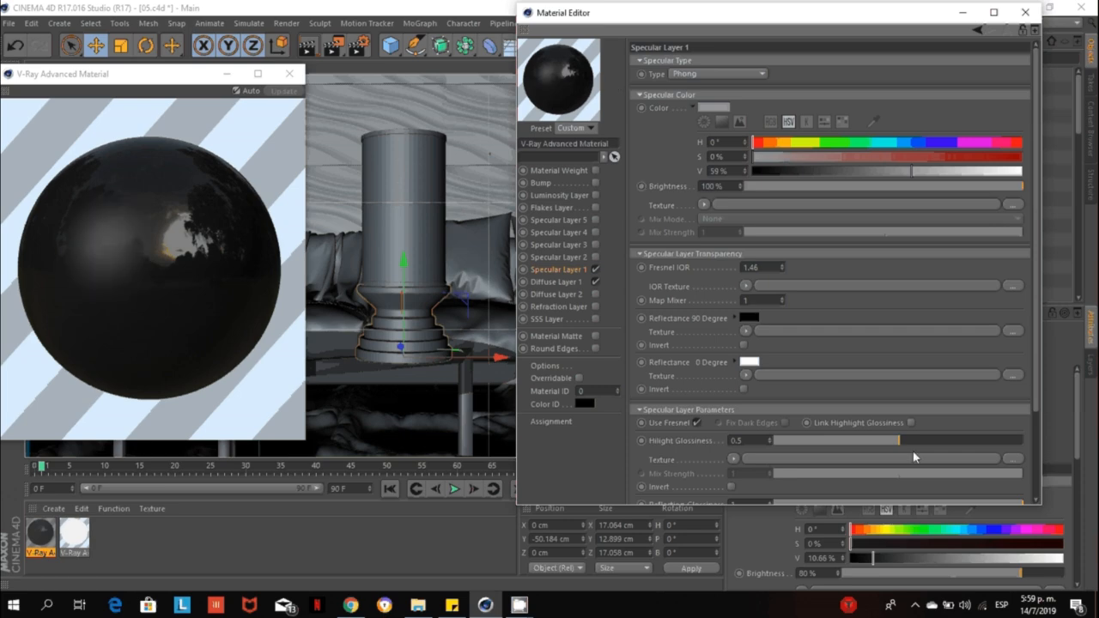
pyautogui.moveTo(911, 439); pyautogui.dragTo(918, 441)
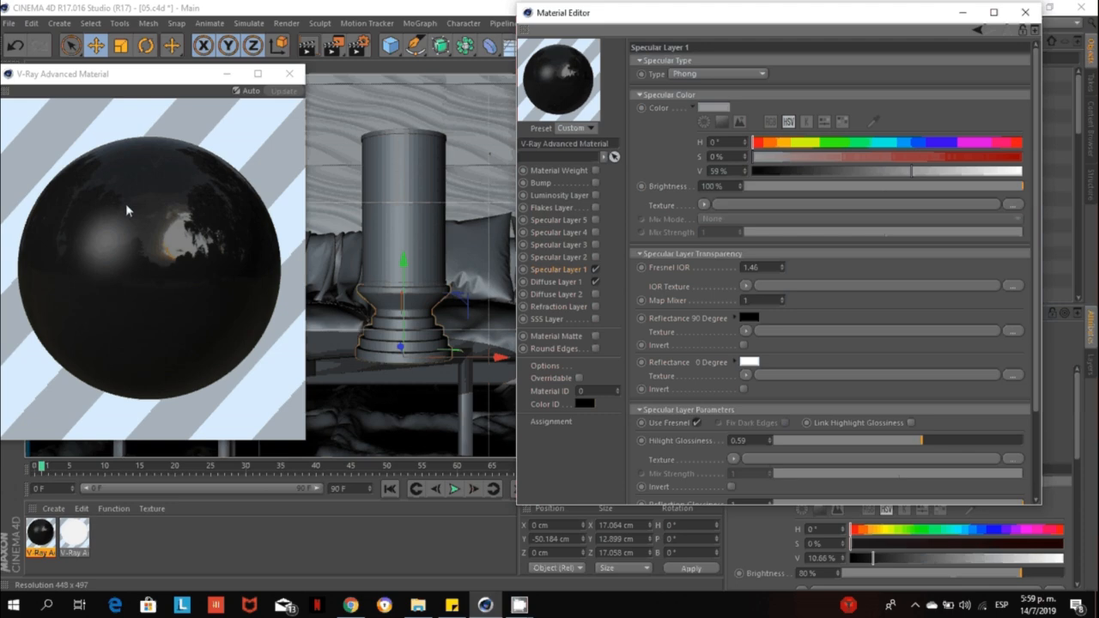
pyautogui.click(992, 441)
pyautogui.click(1001, 441)
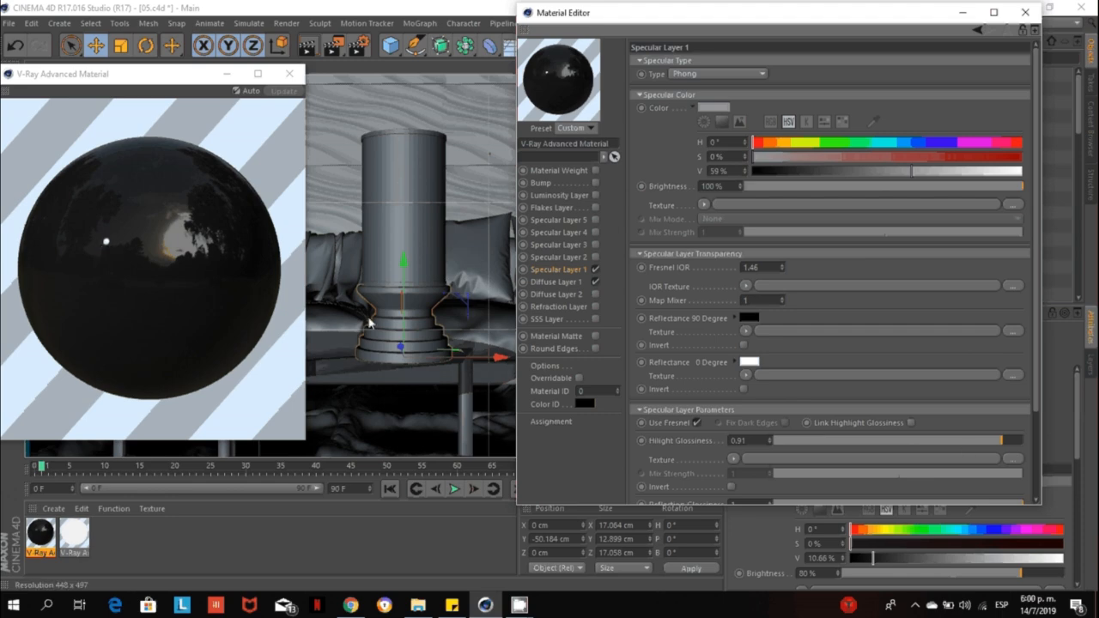
pyautogui.click(926, 440)
pyautogui.moveTo(927, 443); pyautogui.dragTo(924, 444)
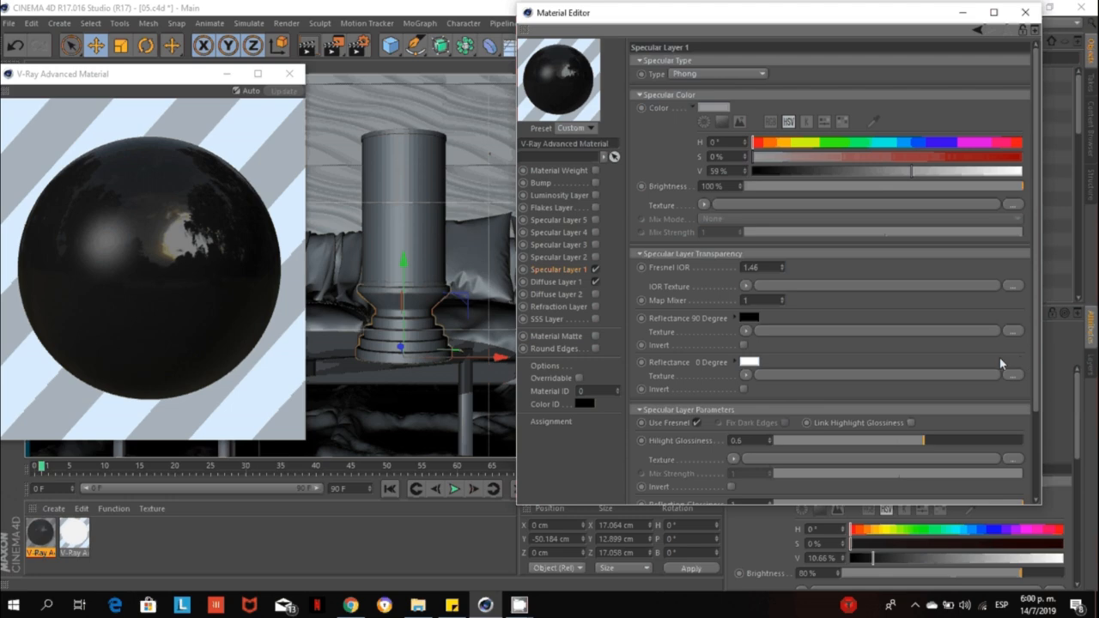
# Lower the Reflection Glossiness of Specular Layer 1 to 0.85.
pyautogui.scroll(-3, 1031, 367)
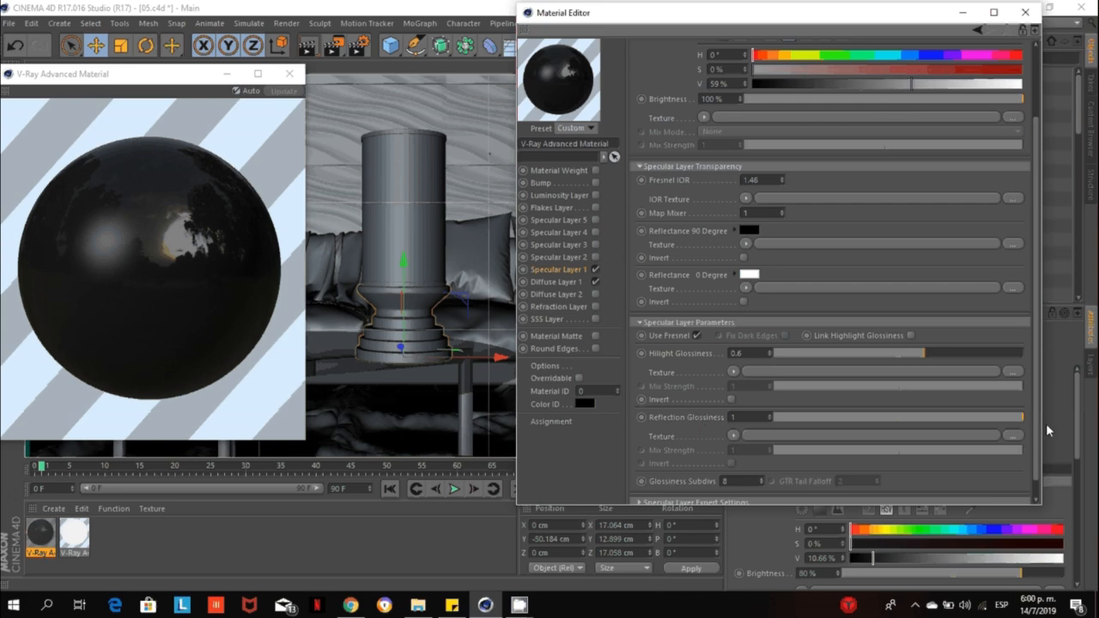
pyautogui.moveTo(1010, 418); pyautogui.dragTo(990, 417)
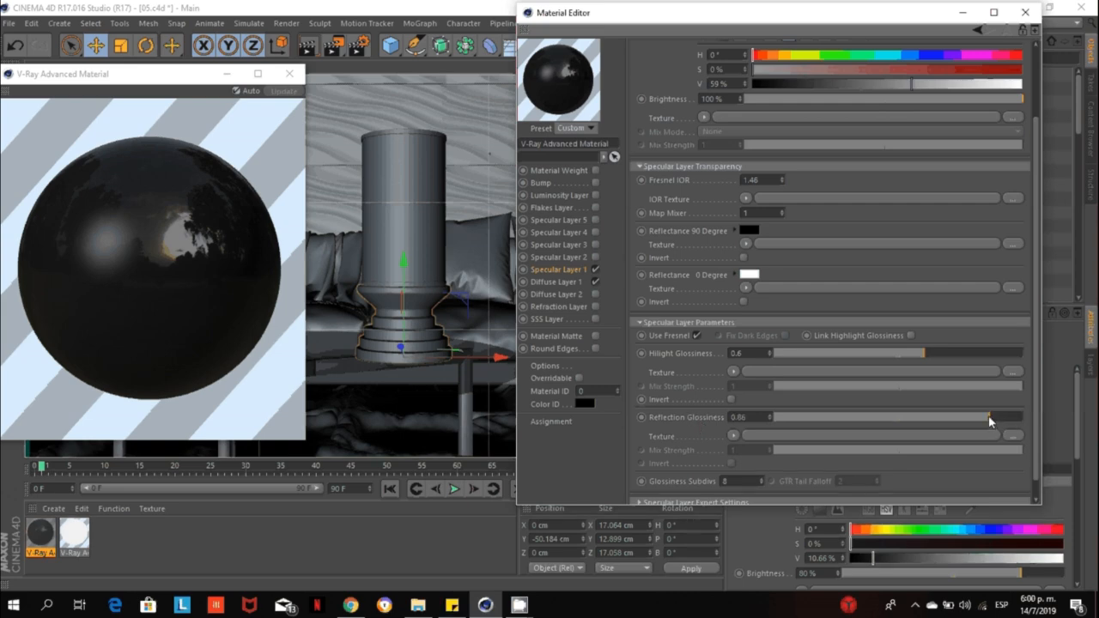
pyautogui.moveTo(990, 419); pyautogui.dragTo(987, 417)
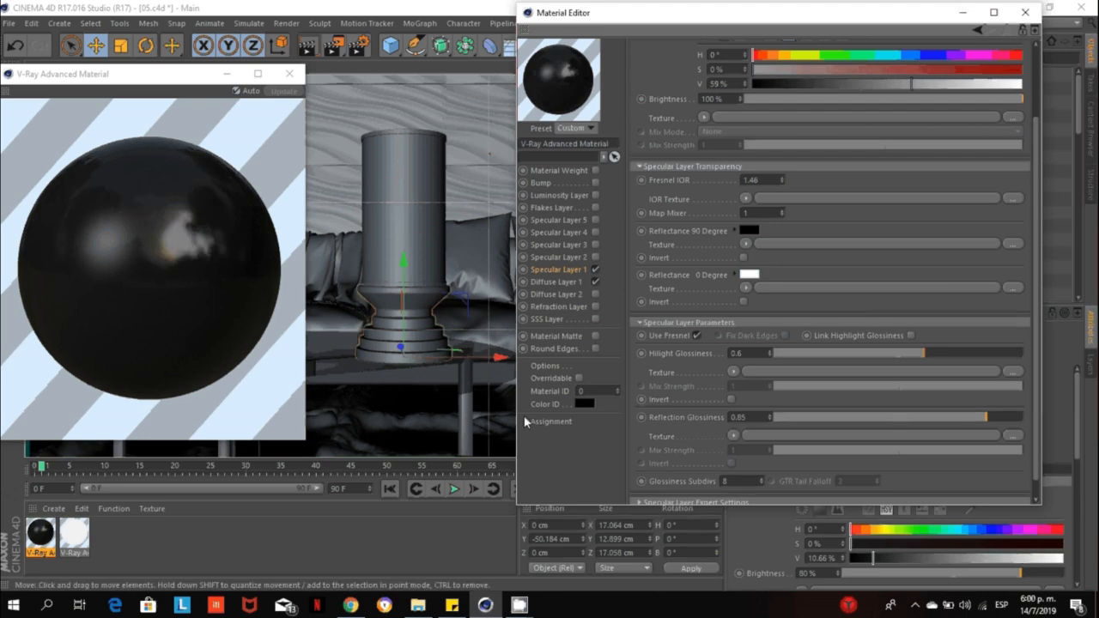
# Set the Glossiness Subdivs of Specular Layer 1 to 32.
pyautogui.doubleClick(738, 481)
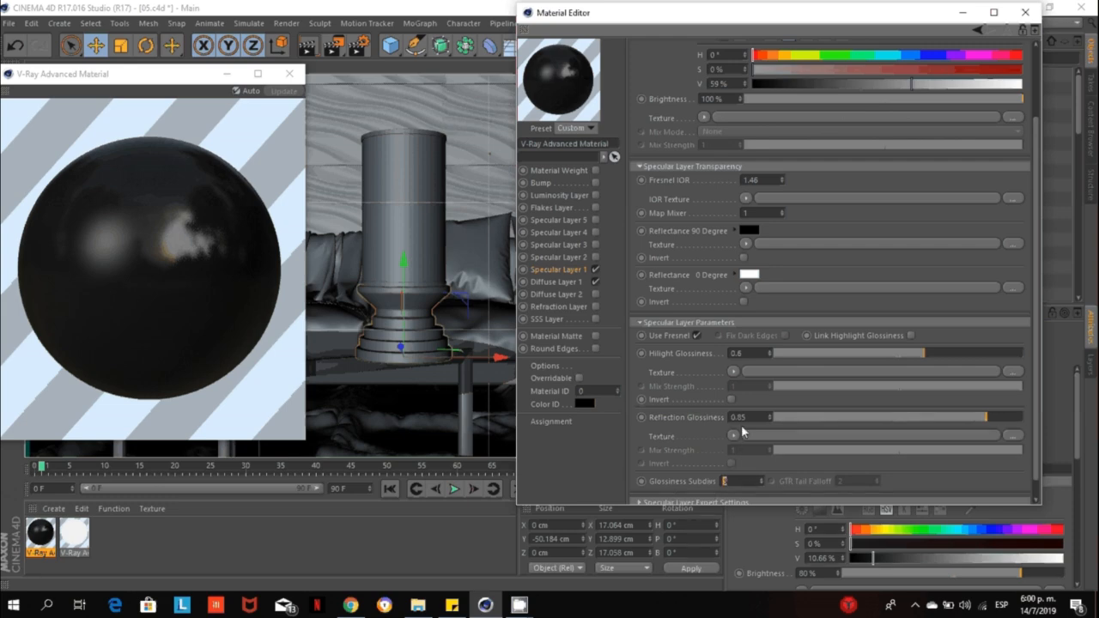
pyautogui.moveTo(753, 417); pyautogui.dragTo(717, 430)
pyautogui.press('Tab')
pyautogui.scroll(-1, 725, 496)
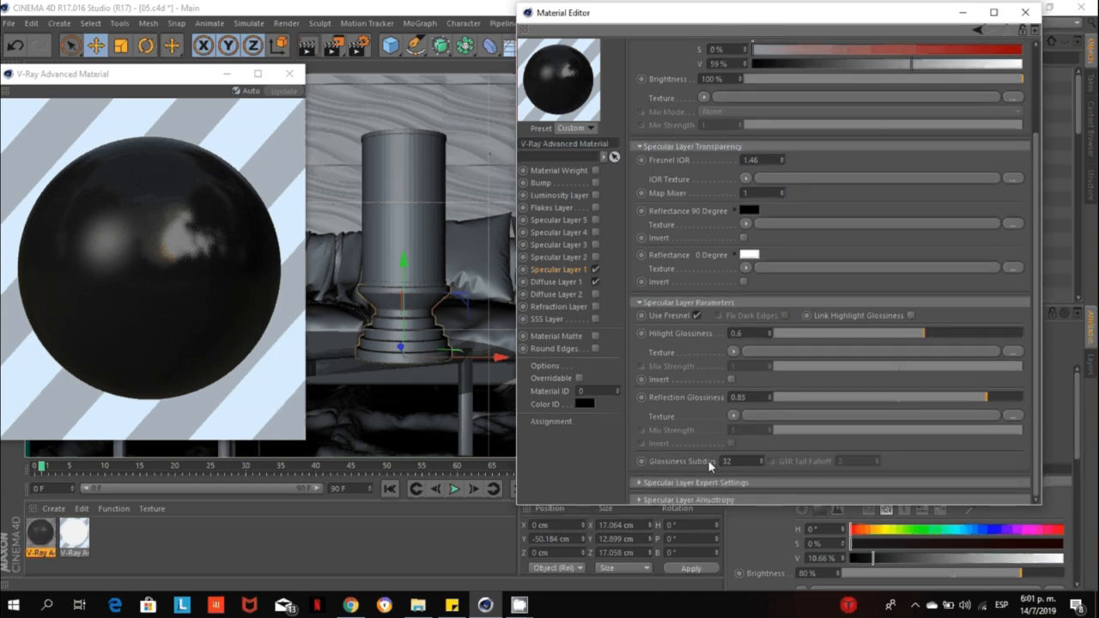
pyautogui.doubleClick(733, 461)
pyautogui.moveTo(1037, 390); pyautogui.dragTo(1045, 246)
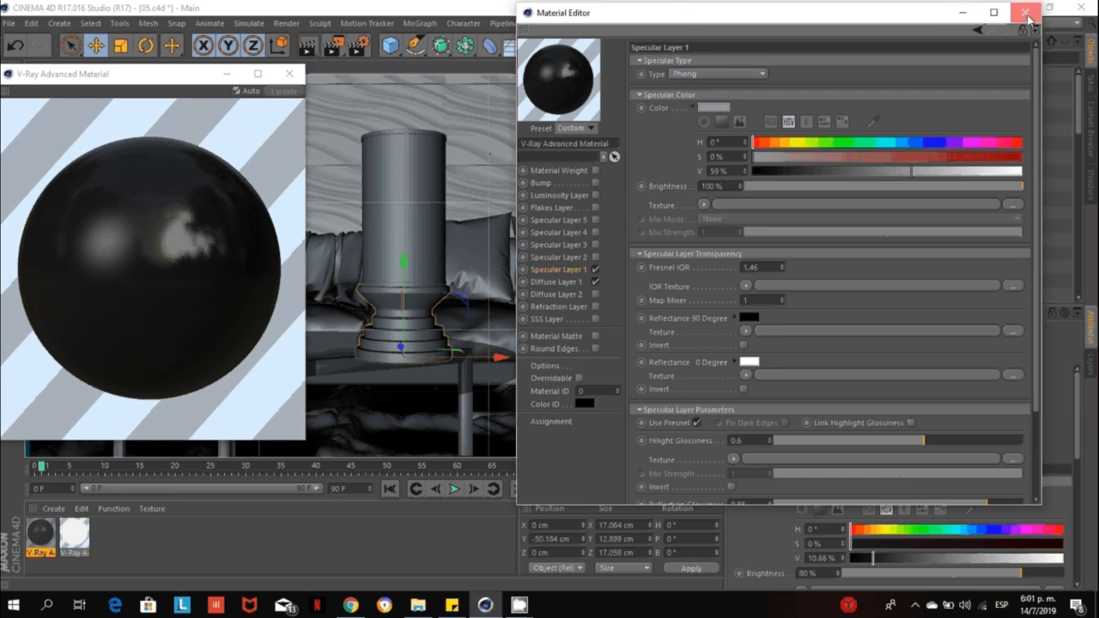
# Close the enlarged material preview, assign the black V-Ray Advanced Material to Cylinder00 in place of its missing material, and close the Material Editor.
pyautogui.click(288, 73)
pyautogui.moveTo(641, 22); pyautogui.dragTo(561, 402)
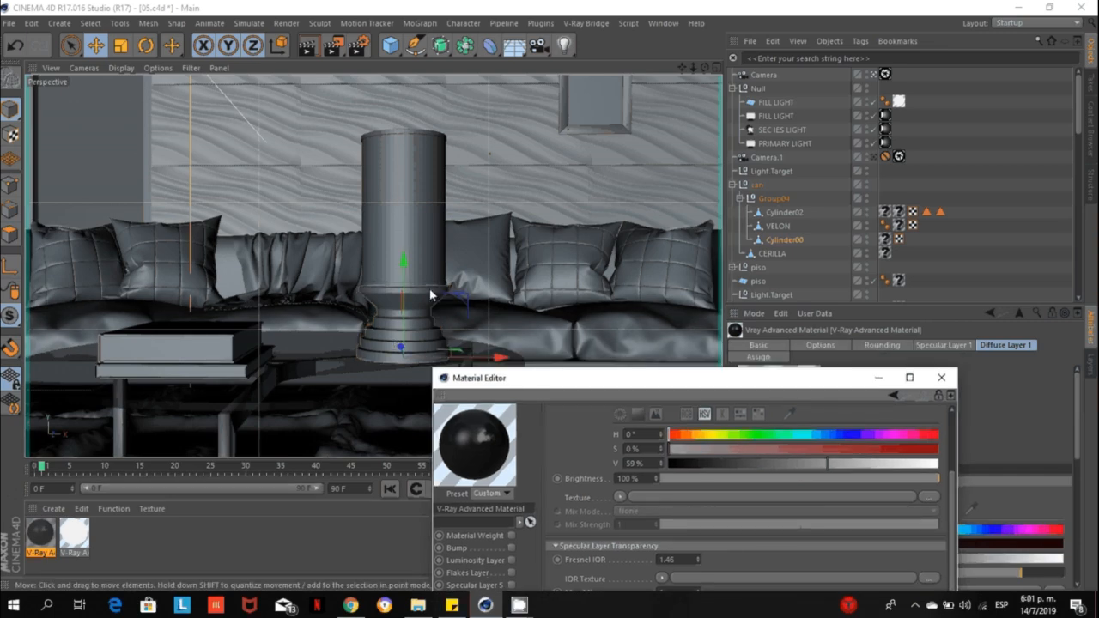
pyautogui.moveTo(524, 377); pyautogui.dragTo(236, 149)
pyautogui.moveTo(175, 225); pyautogui.dragTo(889, 245)
pyautogui.click(628, 152)
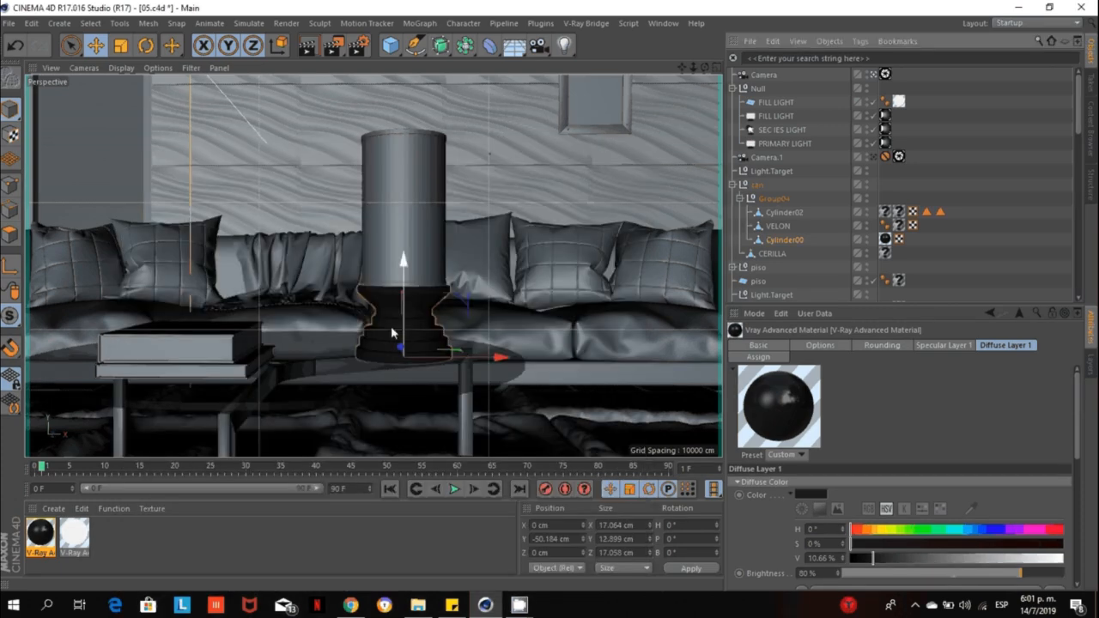
# Set the projection of Cylinder00's texture tag to Cubic and enable Seamless.
pyautogui.click(885, 238)
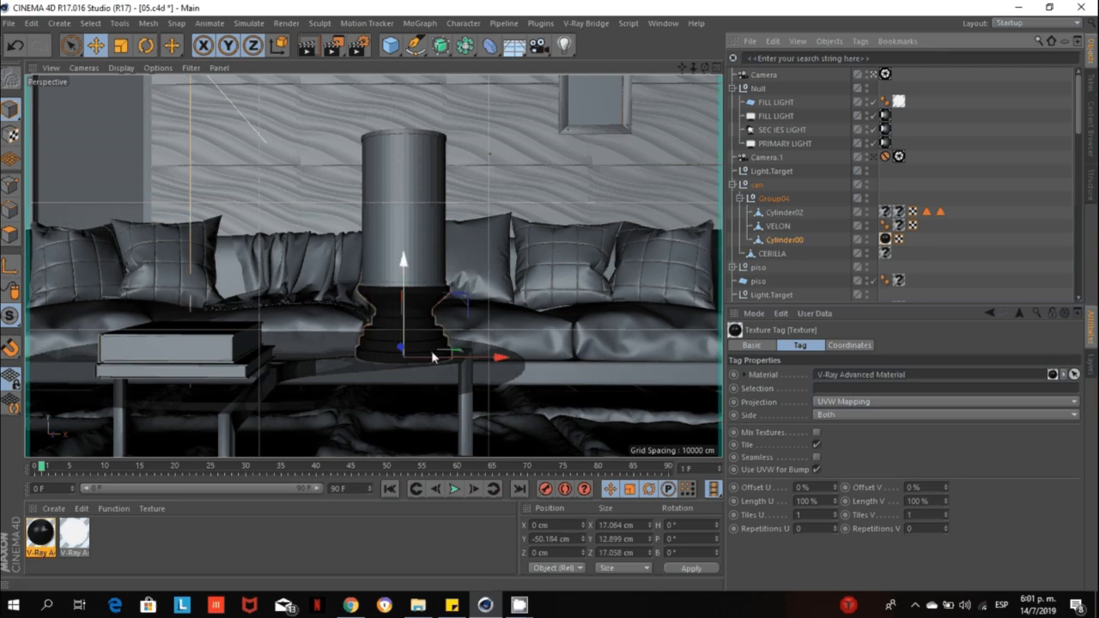
pyautogui.click(897, 401)
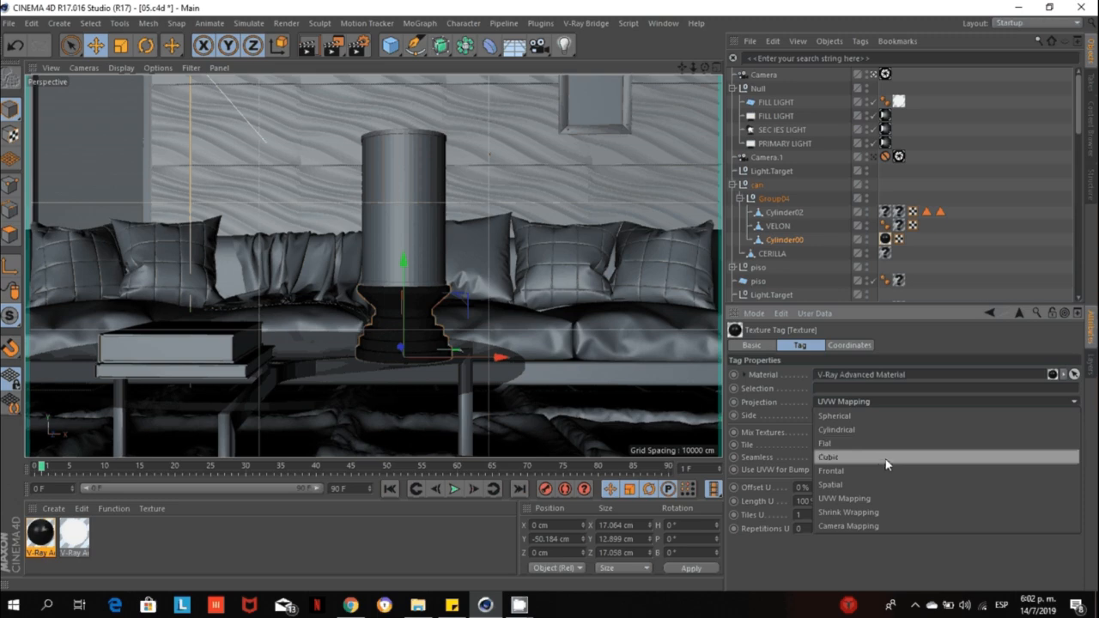
pyautogui.click(887, 464)
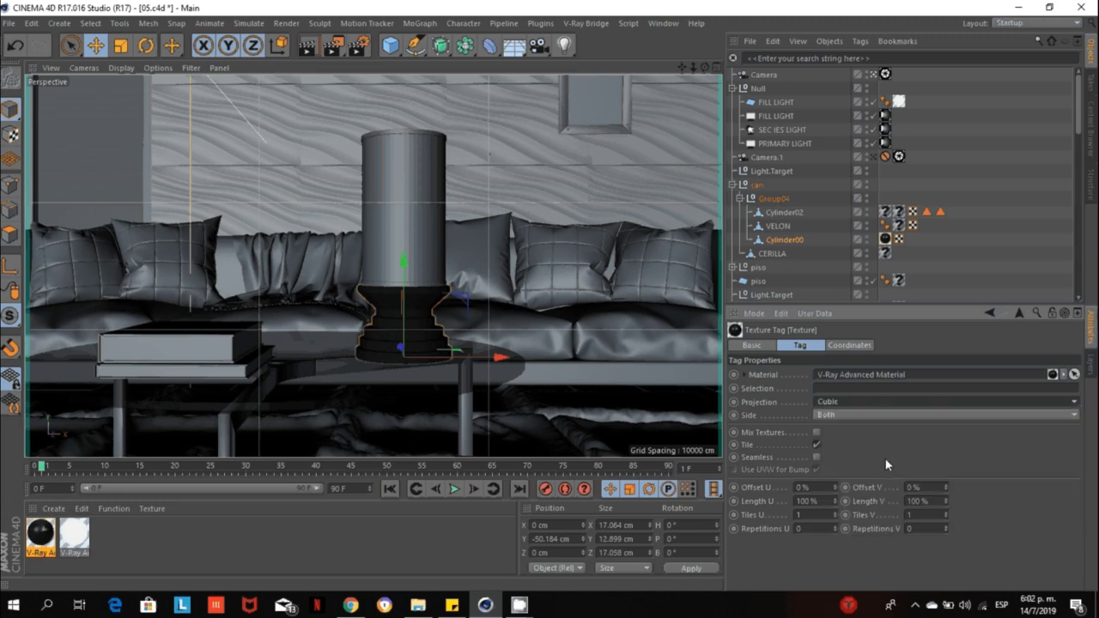
pyautogui.click(816, 457)
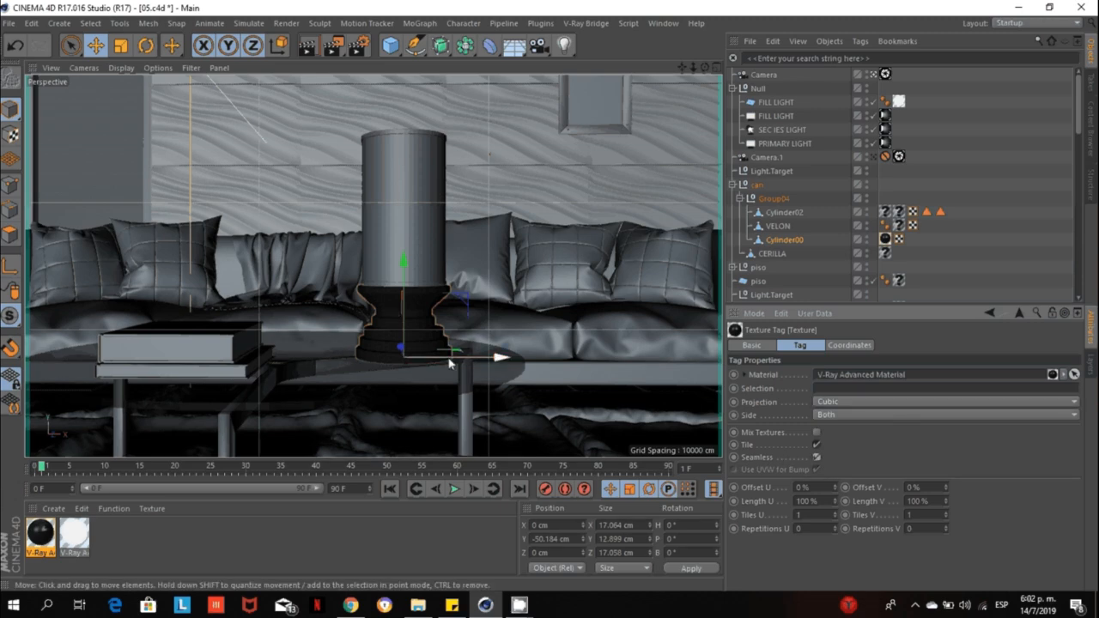
# Render the vase base region, turn on the frame buffer's display color correction to inspect the black material, and close the render windows.
pyautogui.click(331, 47)
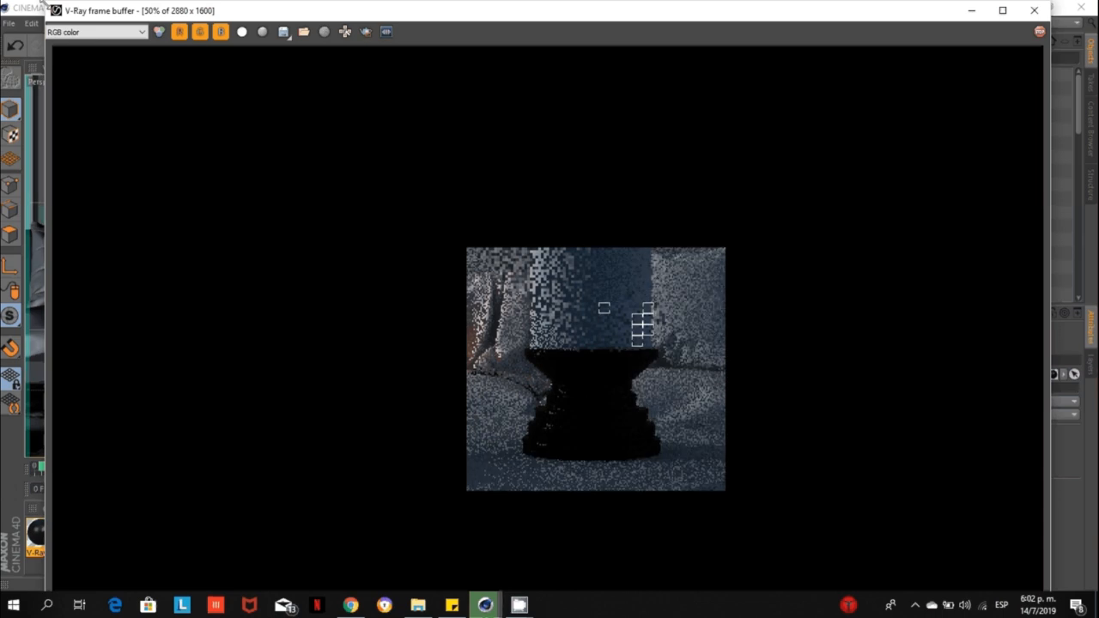
pyautogui.moveTo(46, 3); pyautogui.dragTo(169, 22)
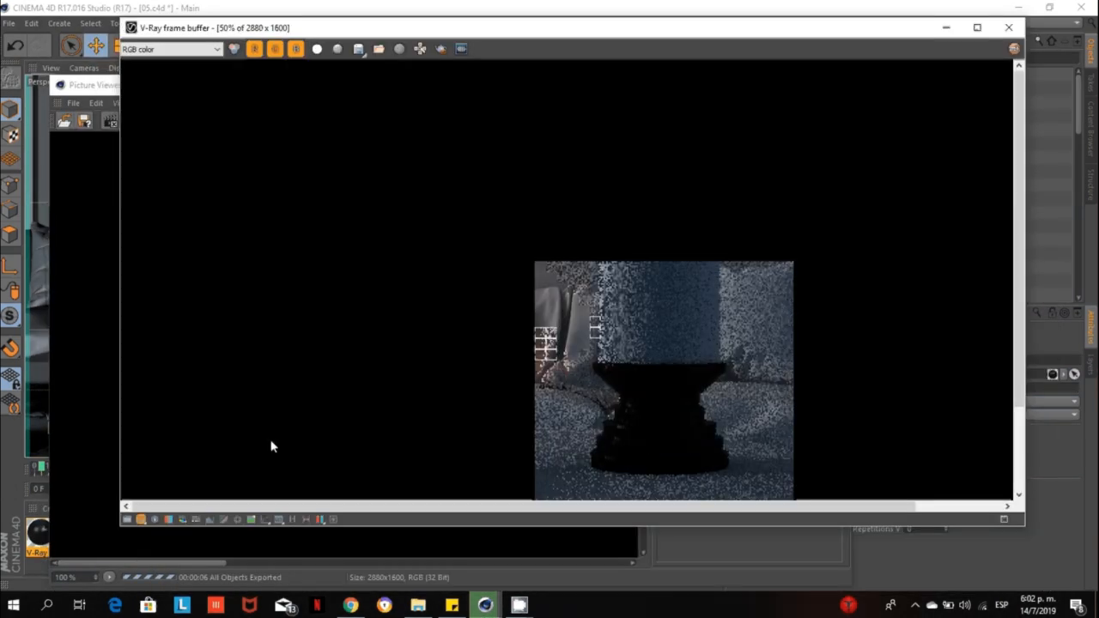
pyautogui.click(265, 520)
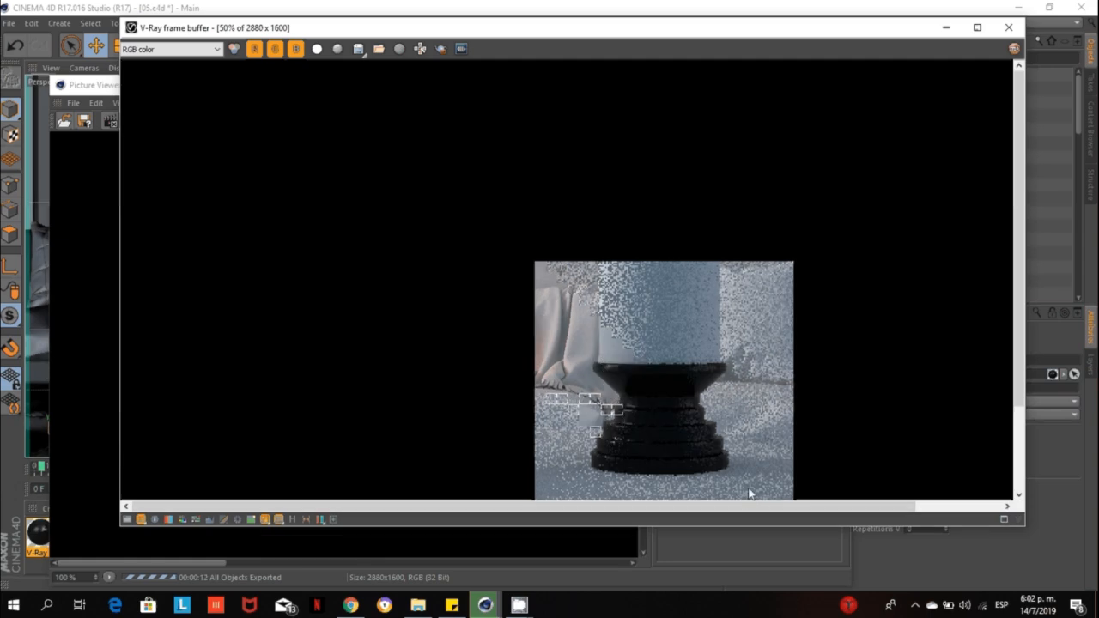
pyautogui.moveTo(749, 494); pyautogui.dragTo(612, 345, button='middle')
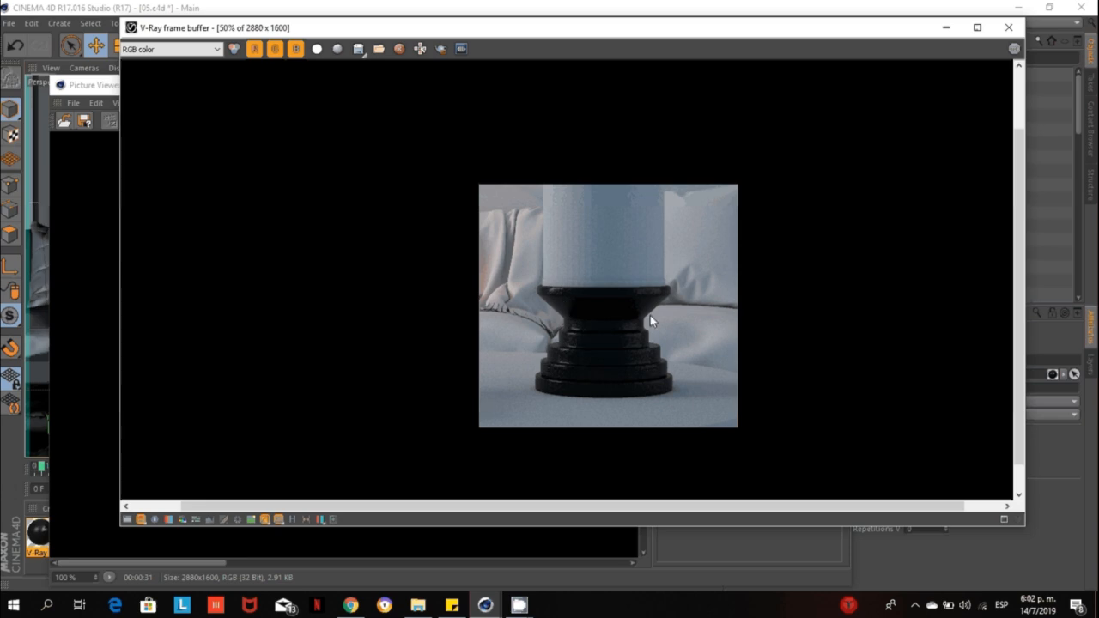
pyautogui.click(1009, 28)
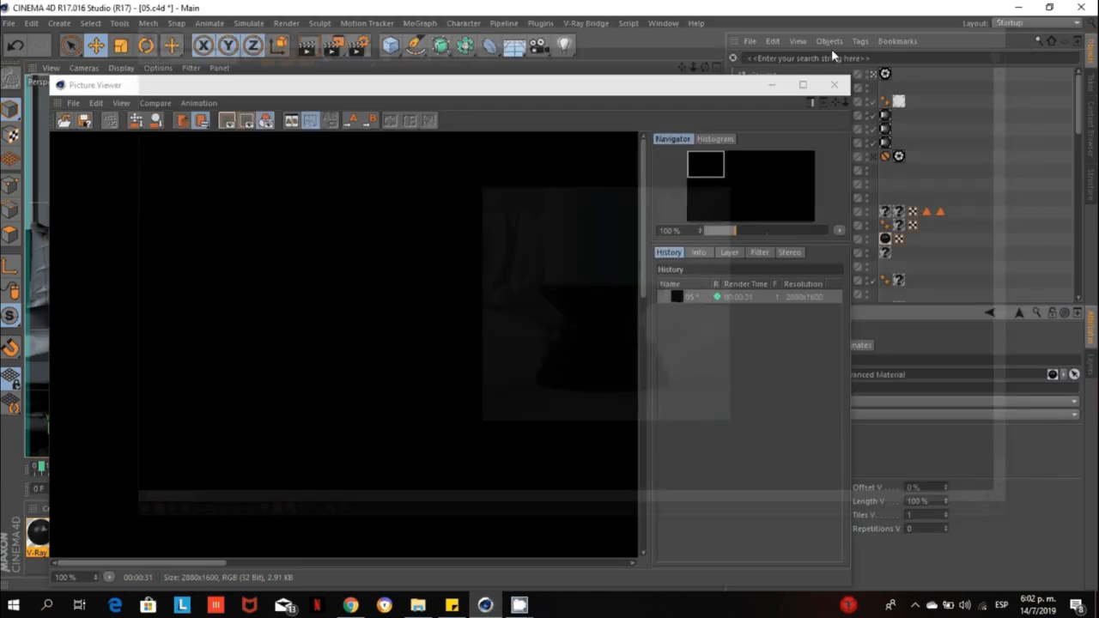
pyautogui.click(834, 81)
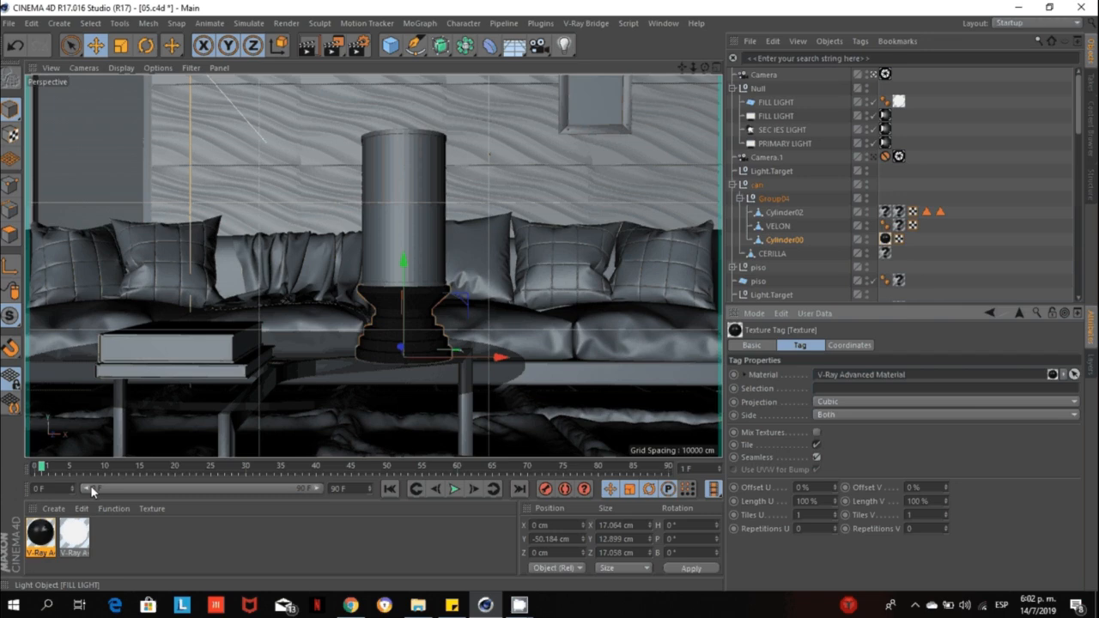
# Reopen the black material in the Material Editor and review its Diffuse Layer 1 and Specular Layer 1 settings.
pyautogui.click(37, 540)
pyautogui.doubleClick(37, 542)
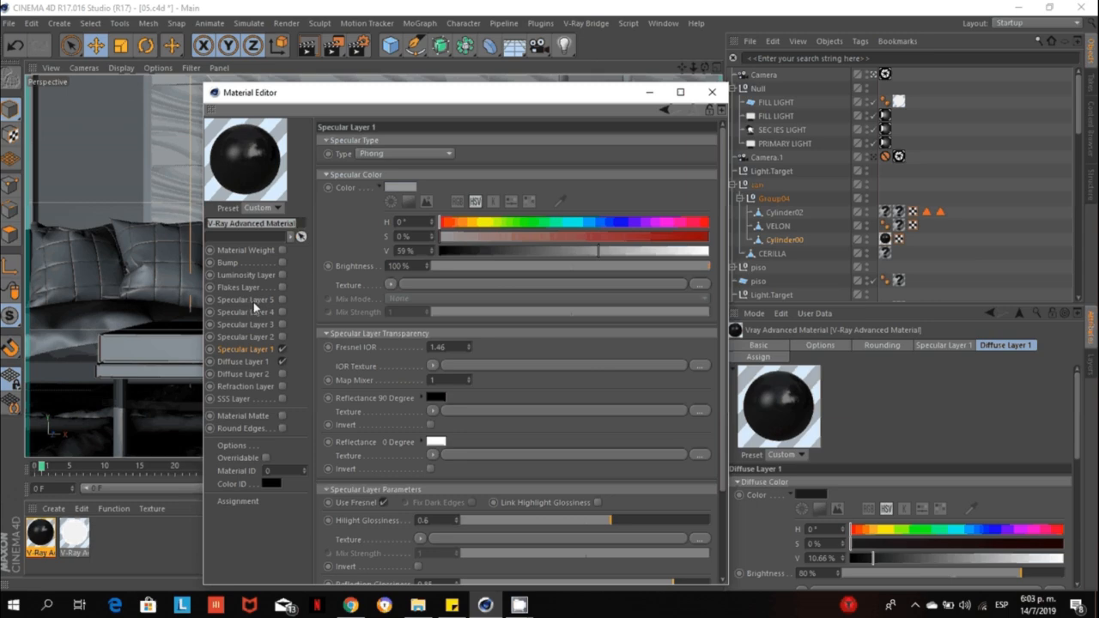
pyautogui.click(250, 363)
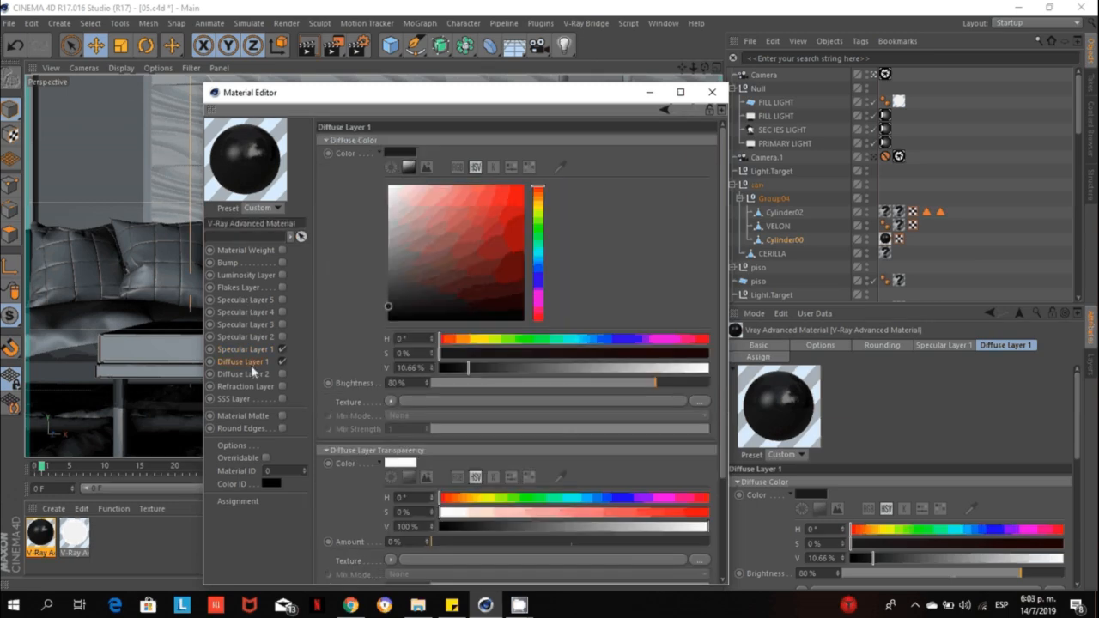
pyautogui.click(282, 349)
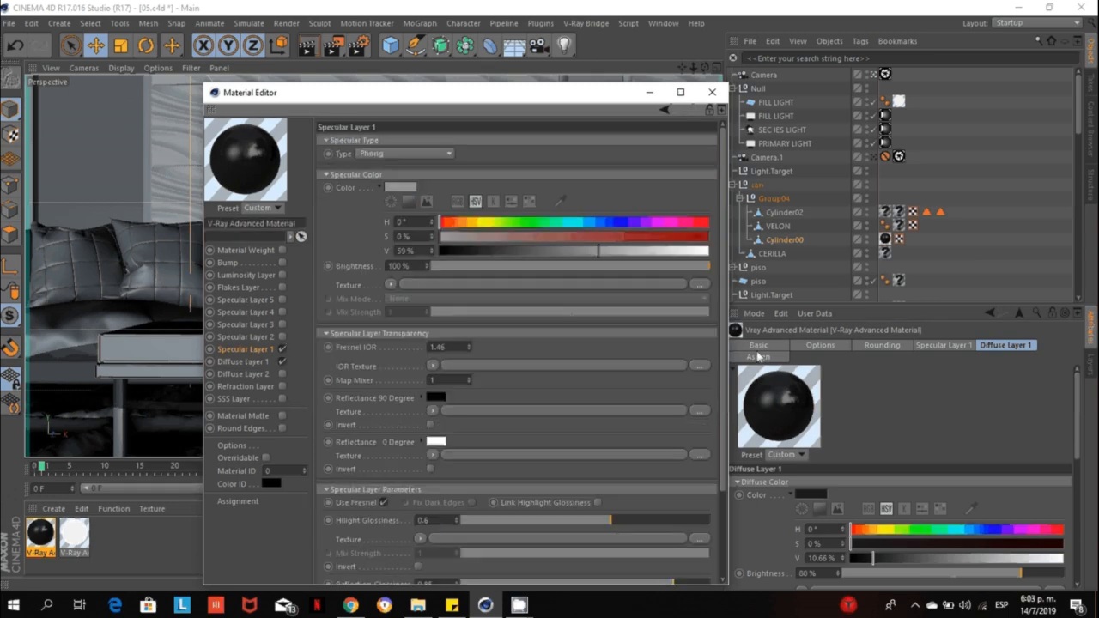
# Lower the black material's Specular Layer 1 color value to 49%, set Reflection Glossiness to 0.8, and close the Material Editor.
pyautogui.moveTo(626, 250); pyautogui.dragTo(571, 249)
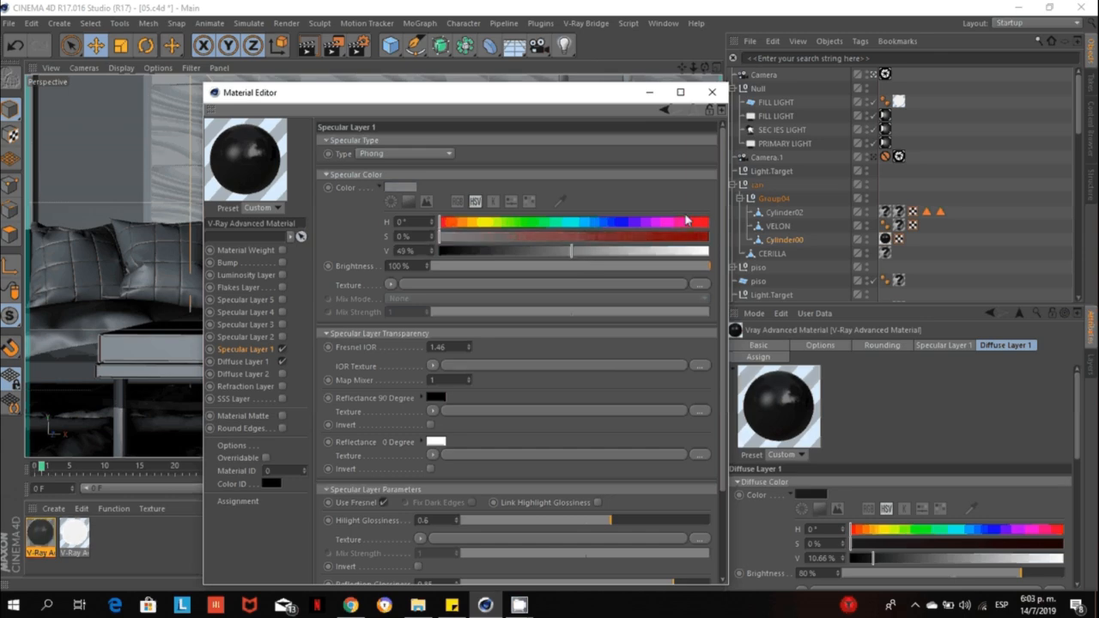
pyautogui.scroll(-3, 698, 413)
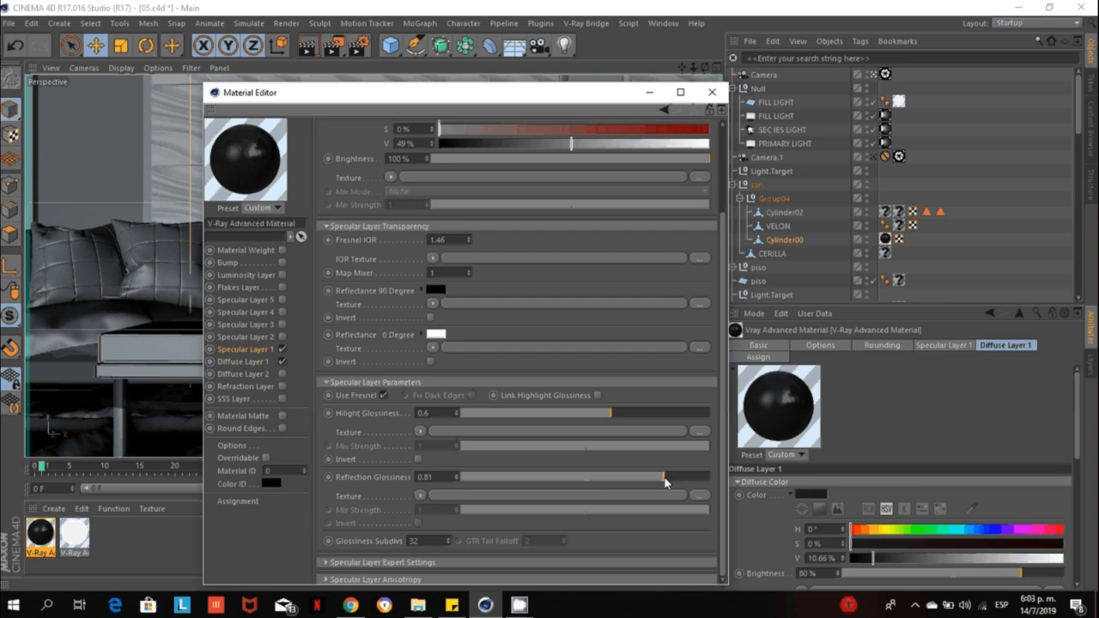
pyautogui.moveTo(665, 478); pyautogui.dragTo(661, 477)
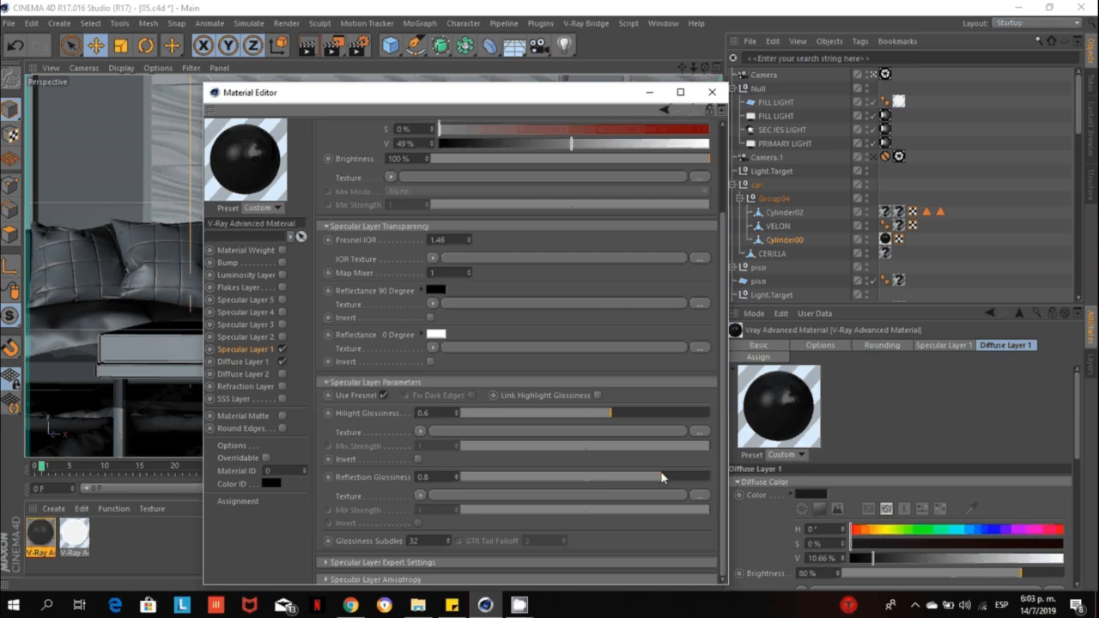
pyautogui.click(712, 92)
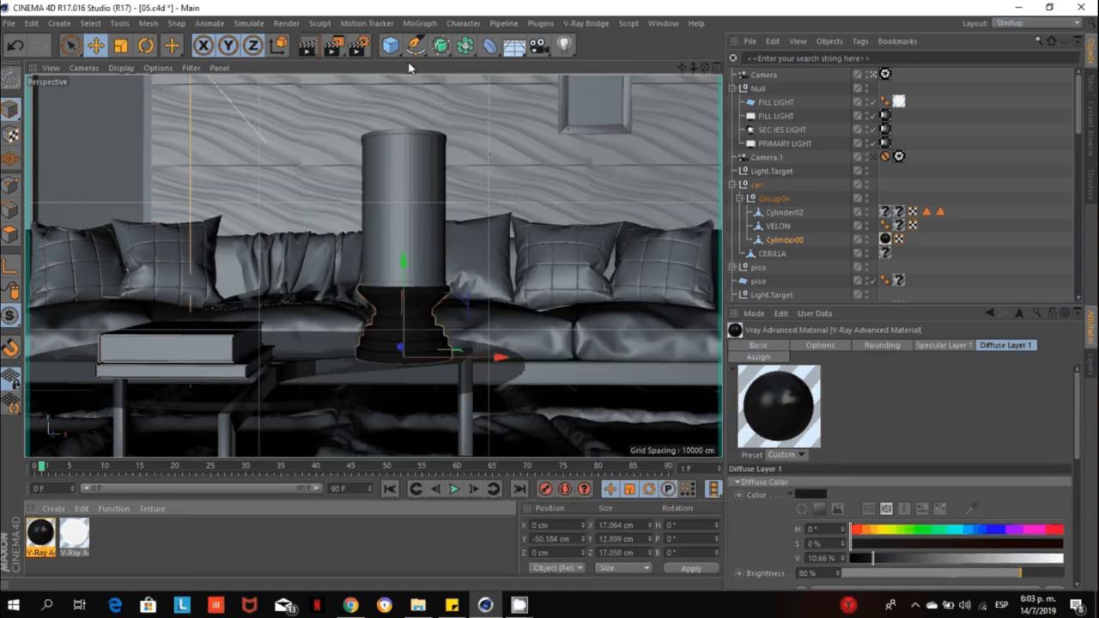
# Render the vase base region to check the adjusted black material, and close the render windows.
pyautogui.click(327, 49)
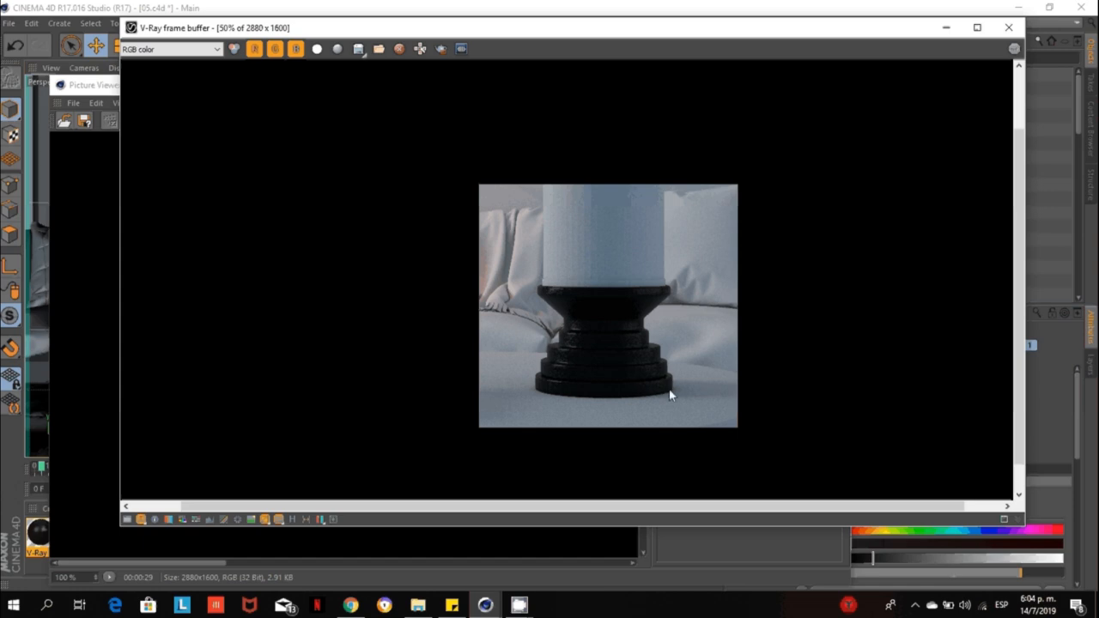
pyautogui.click(1011, 29)
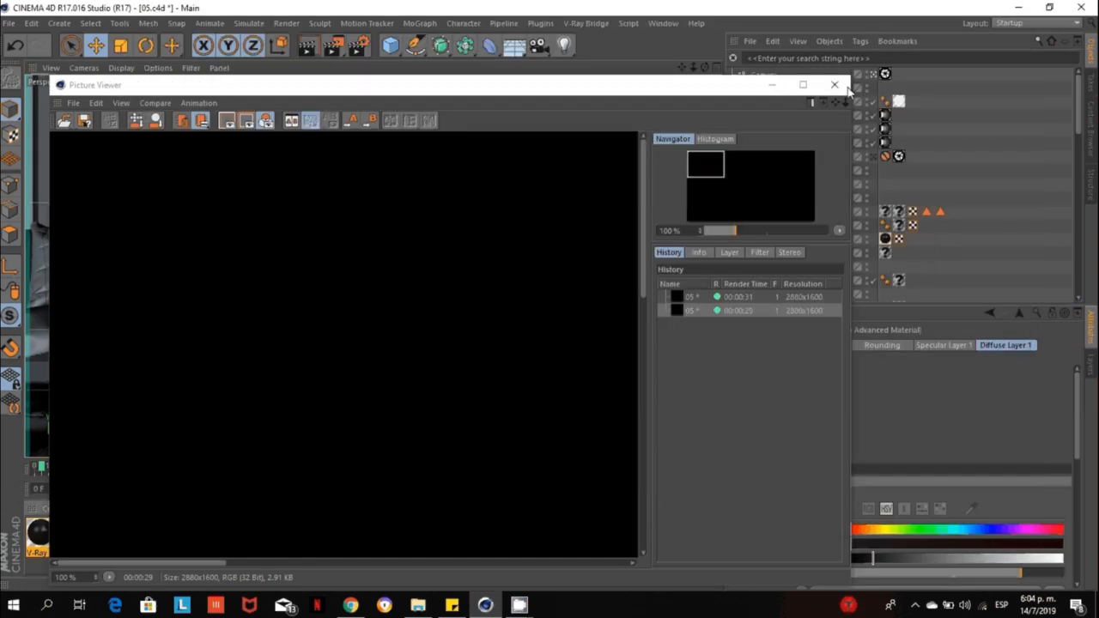
pyautogui.click(841, 82)
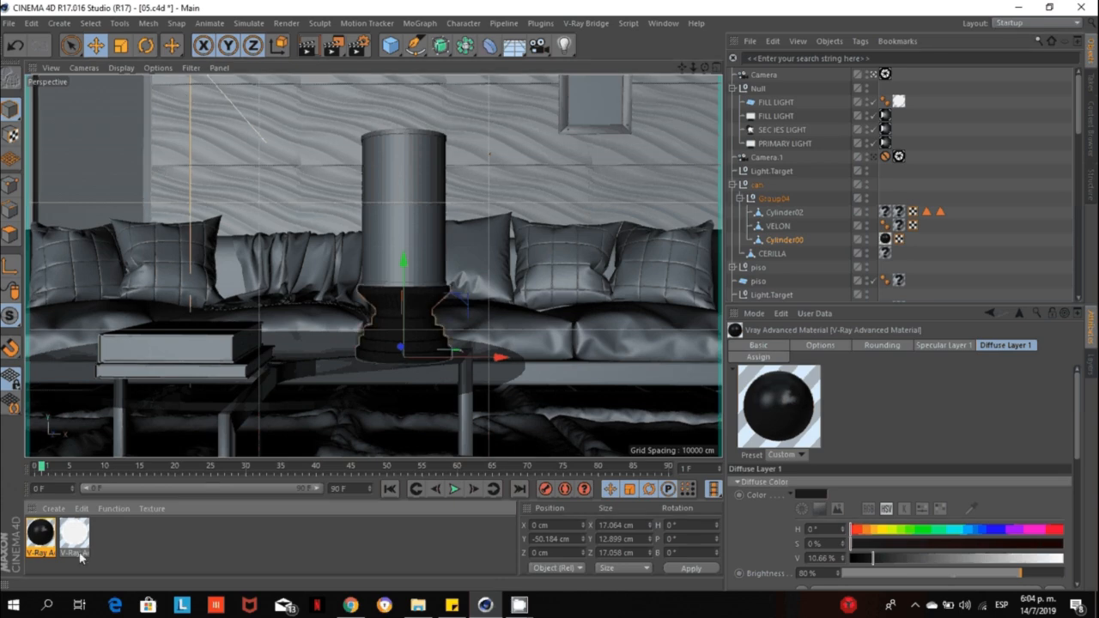
# Create a new V-Ray Advanced Material, open it in the Material Editor, and disable its Material Weight and Overridable options.
pyautogui.click(53, 509)
pyautogui.moveTo(171, 409)
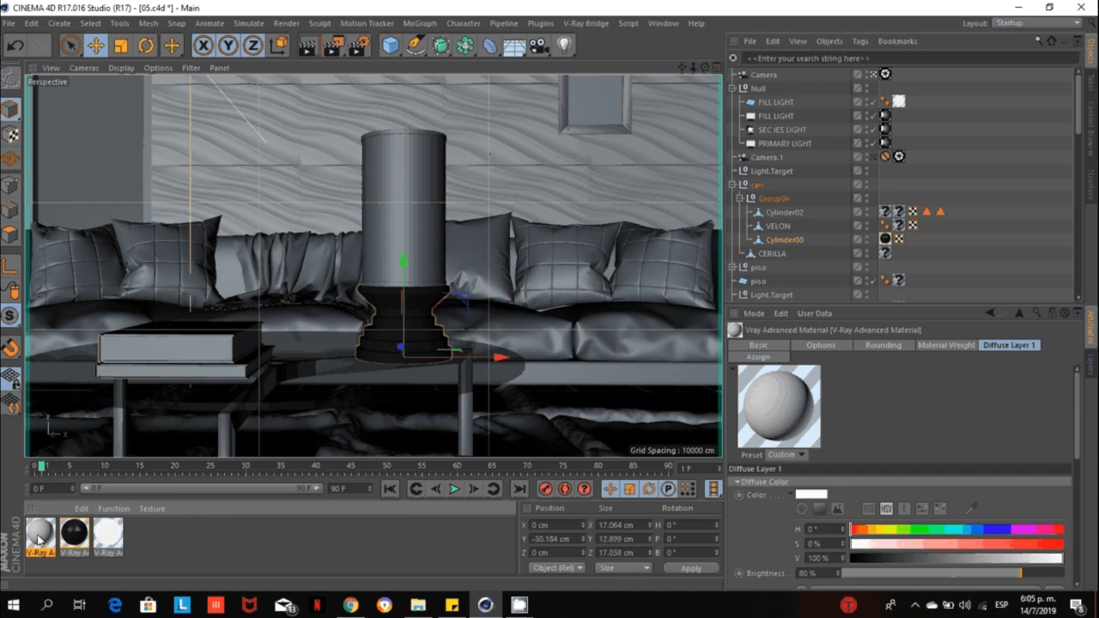
pyautogui.doubleClick(39, 540)
pyautogui.moveTo(472, 103); pyautogui.dragTo(698, 42)
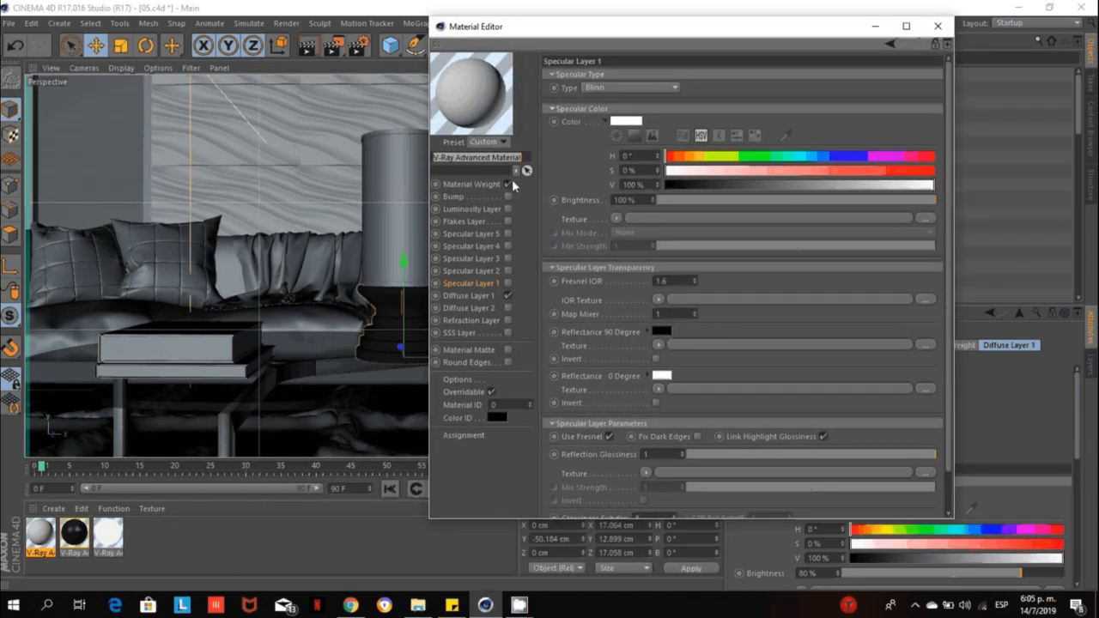
pyautogui.click(510, 183)
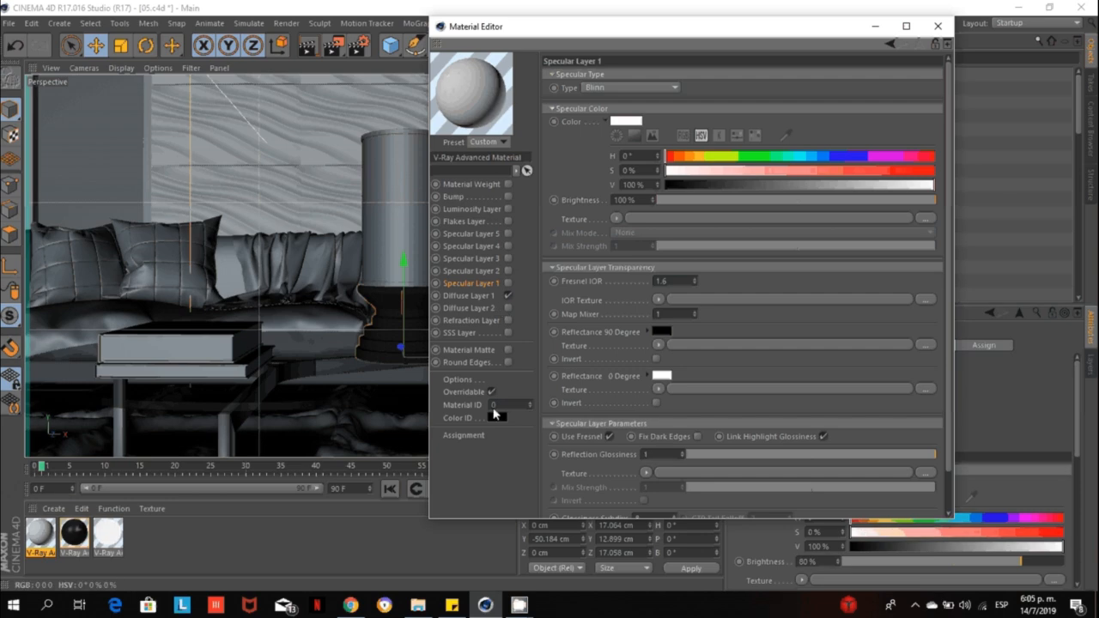
pyautogui.click(494, 390)
# Make the new material's Diffuse Layer 1 nearly white, with the color value at 95% and Brightness at 95%.
pyautogui.click(486, 297)
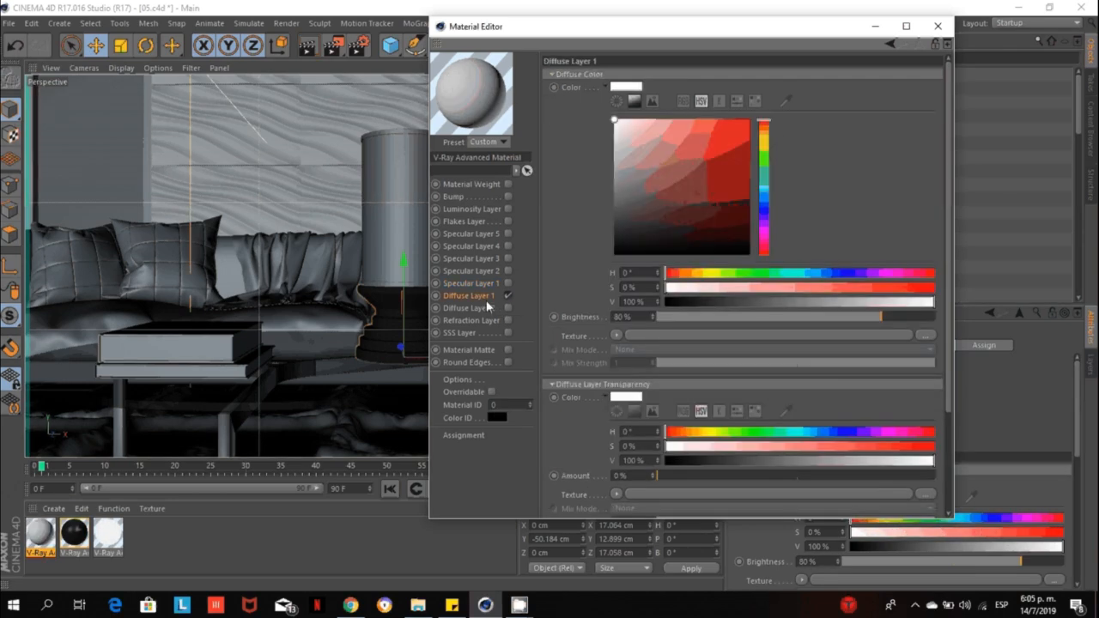
pyautogui.click(615, 122)
pyautogui.moveTo(614, 123); pyautogui.dragTo(599, 127)
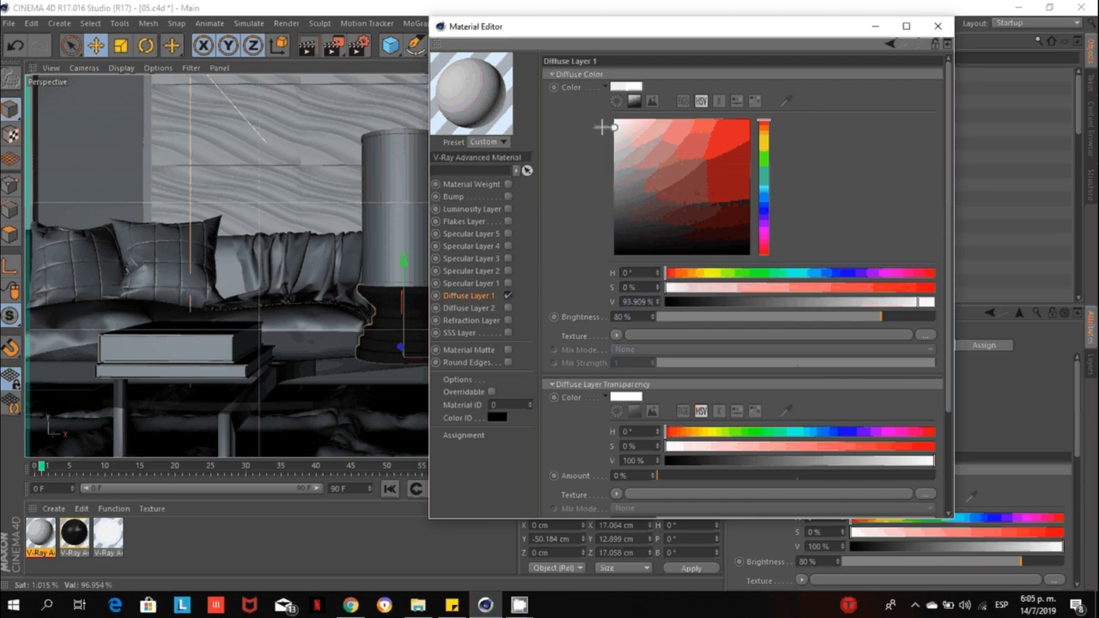
pyautogui.doubleClick(640, 302)
pyautogui.write('95')
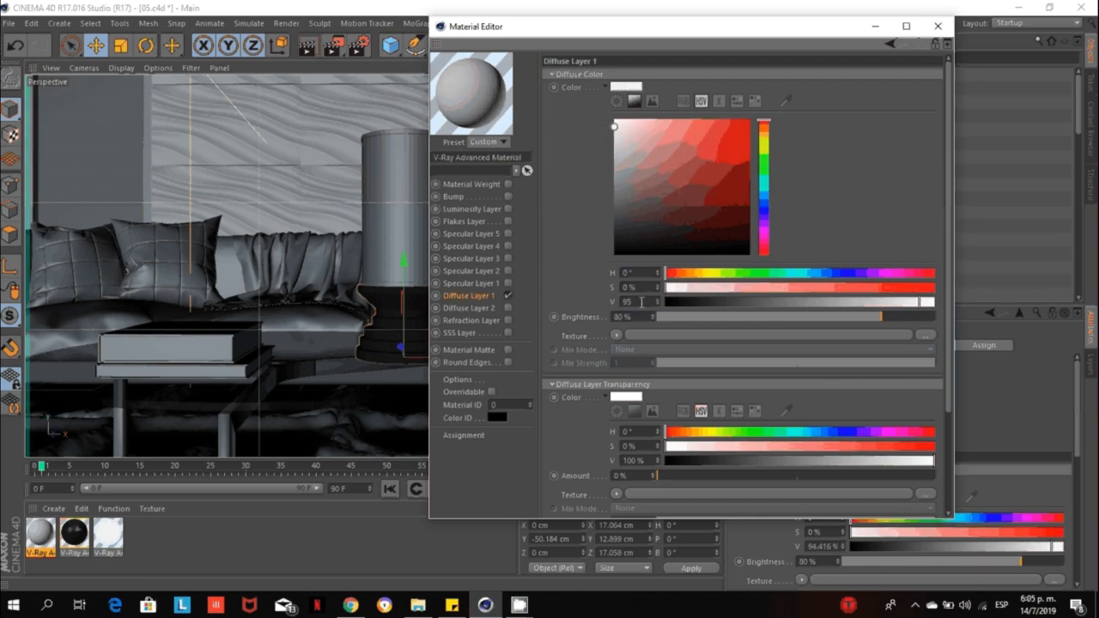
pyautogui.press('Return')
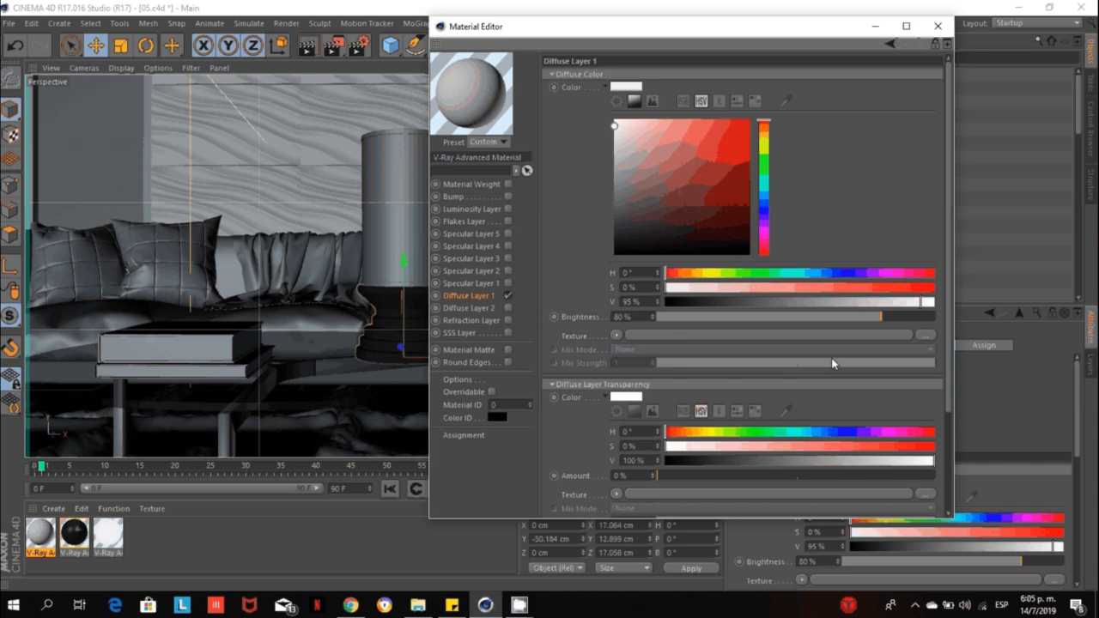
pyautogui.click(922, 318)
pyautogui.moveTo(927, 325); pyautogui.dragTo(926, 334)
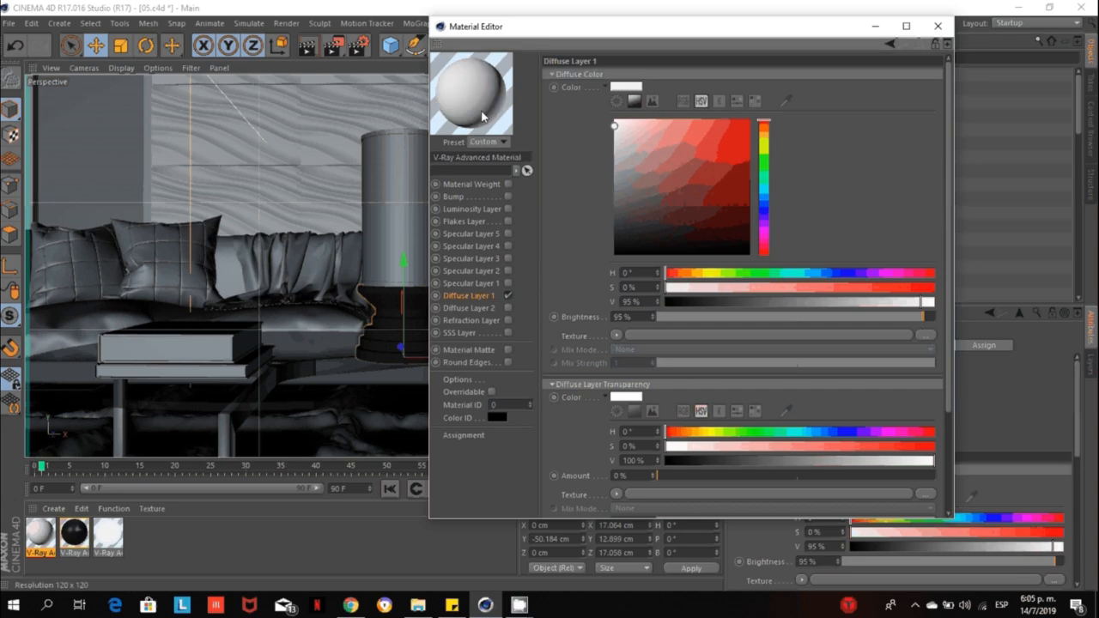
# Open the white material's preview in a separate window and switch its preview scene to Object (Soft Shadow).
pyautogui.rightClick(485, 81)
pyautogui.click(526, 101)
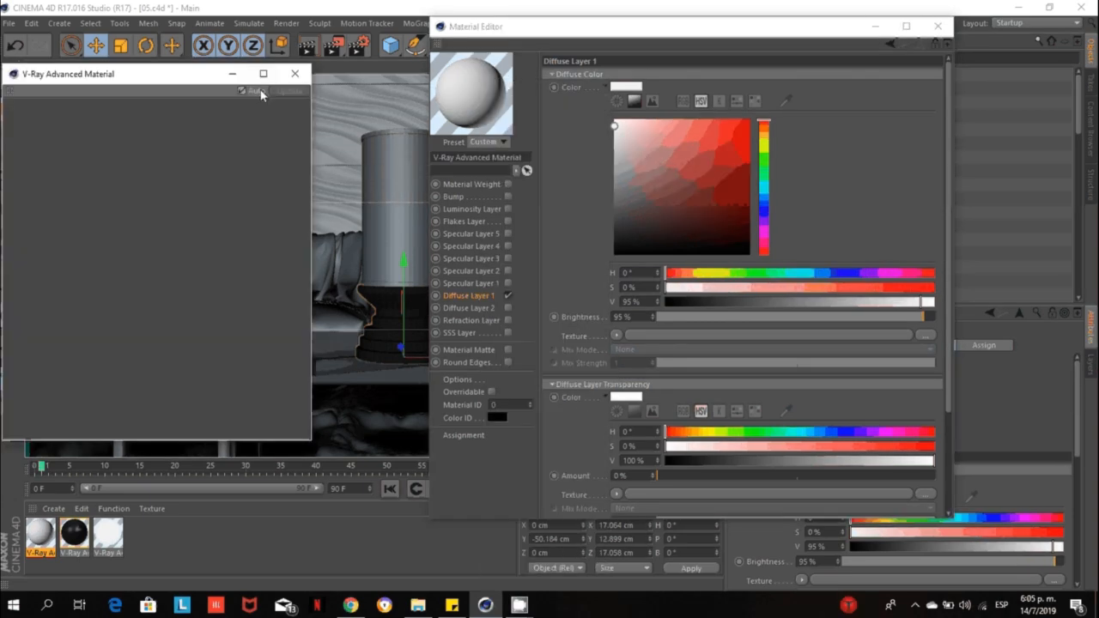
pyautogui.moveTo(131, 79); pyautogui.dragTo(216, 49)
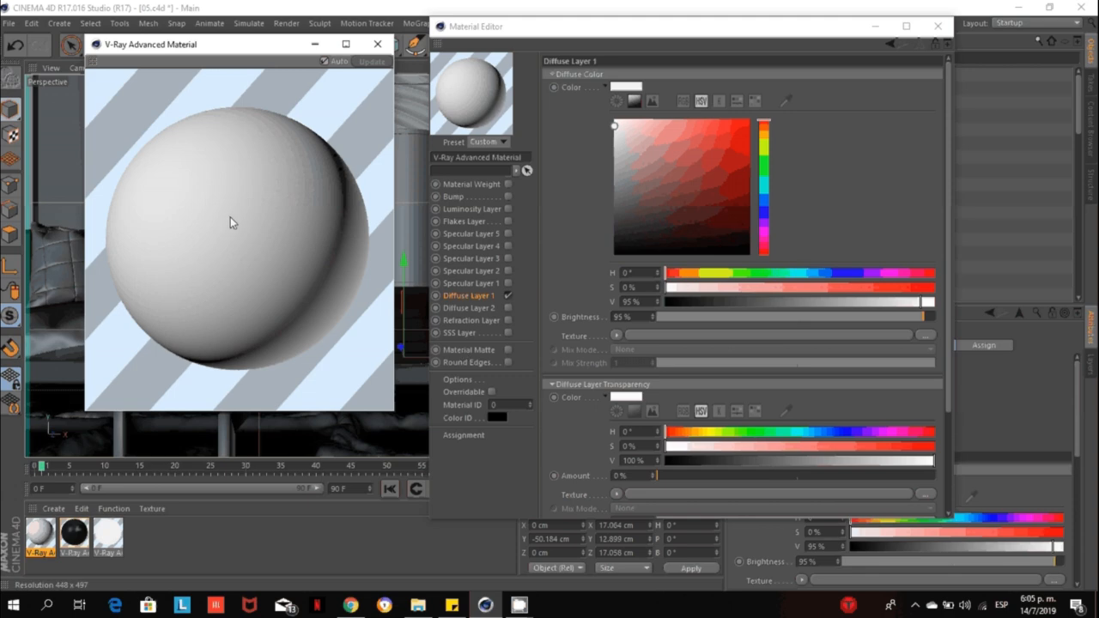
pyautogui.rightClick(244, 178)
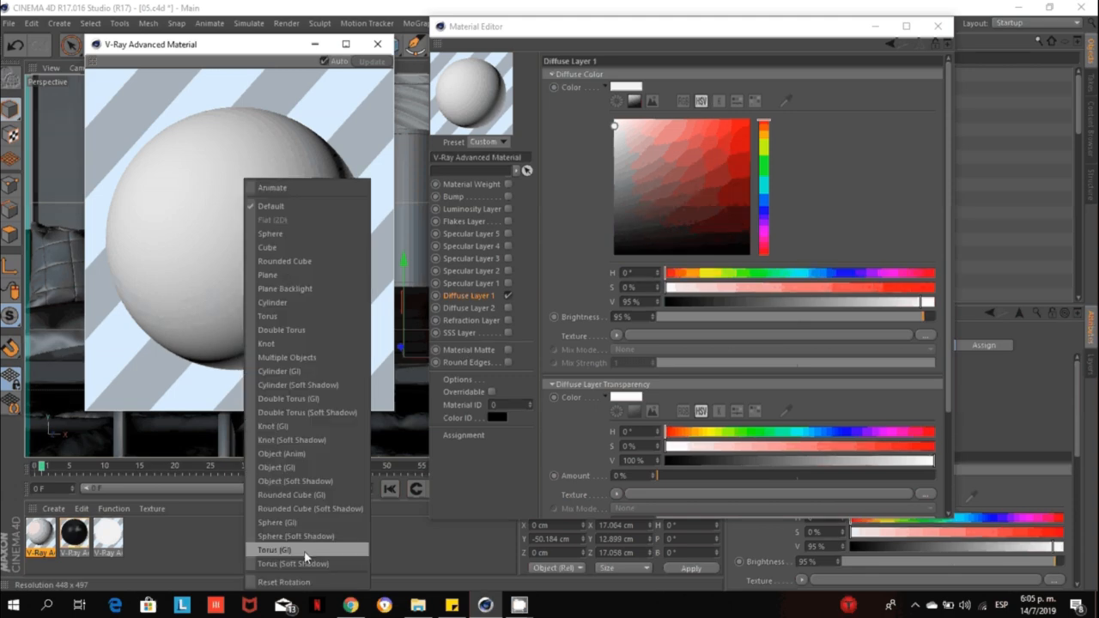
pyautogui.click(326, 486)
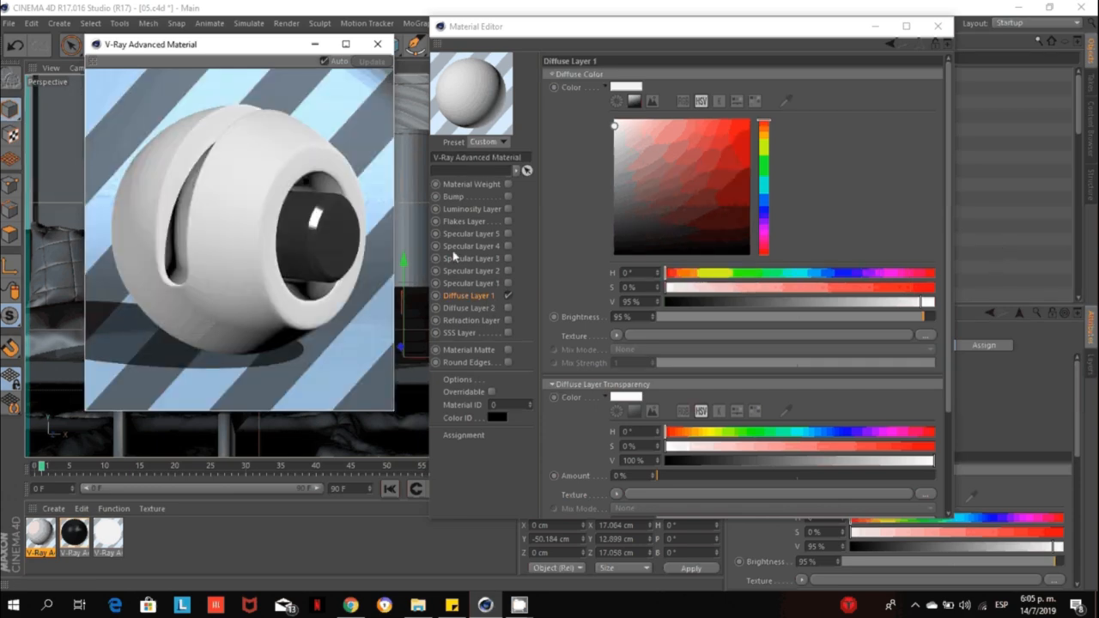
# Enable Specular Layer 1 on the white material with type Phong, color value 80%, and Fresnel IOR 1.46.
pyautogui.click(470, 283)
pyautogui.click(507, 284)
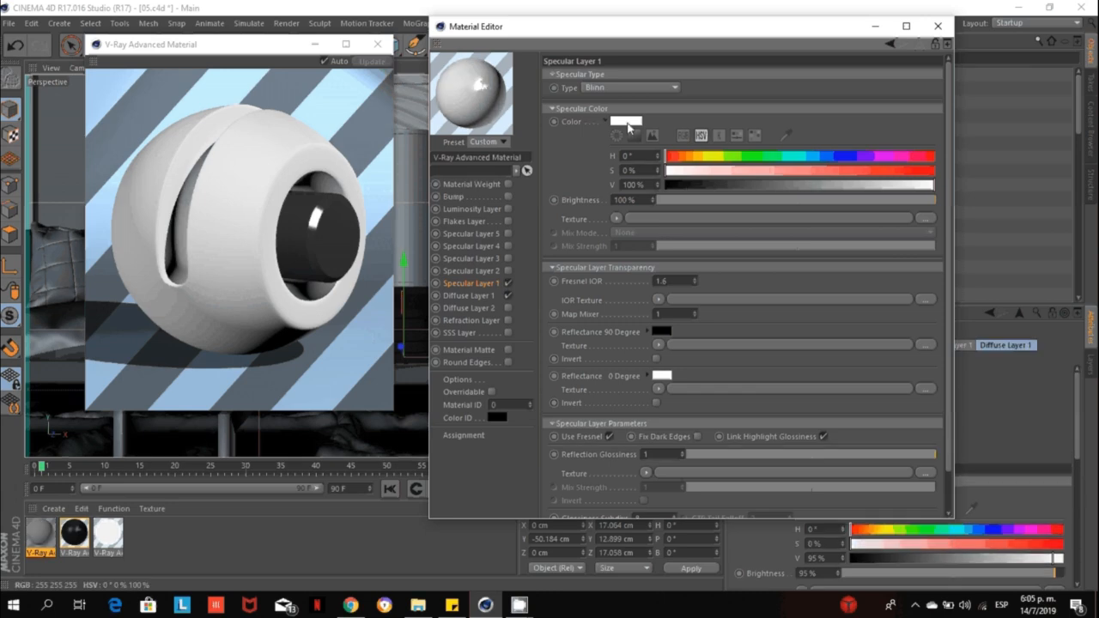
pyautogui.click(626, 88)
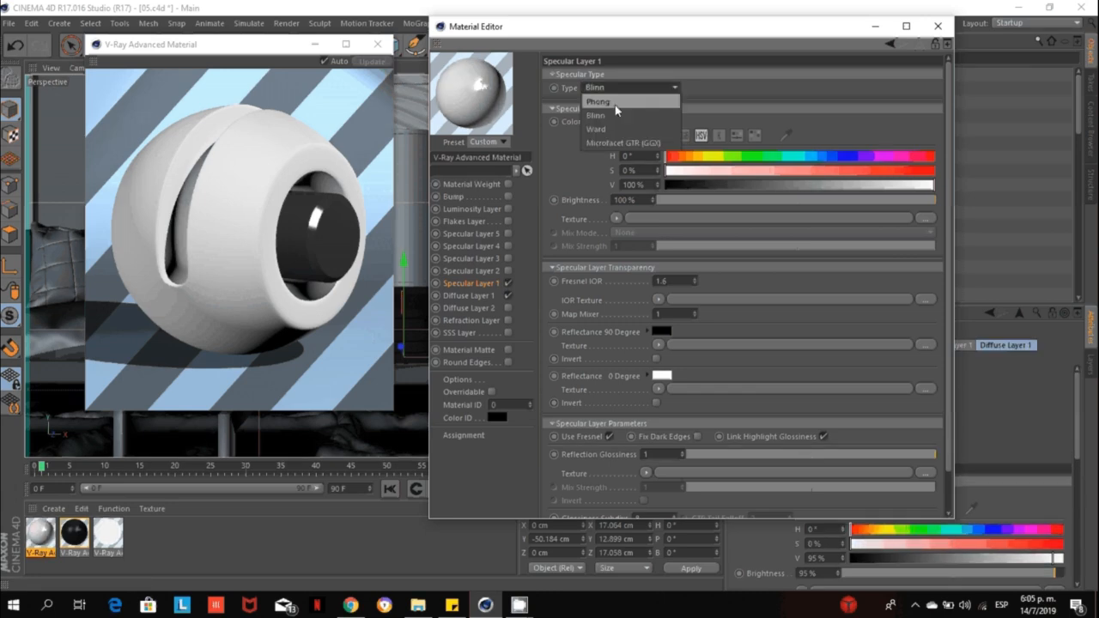
pyautogui.click(614, 104)
pyautogui.click(911, 185)
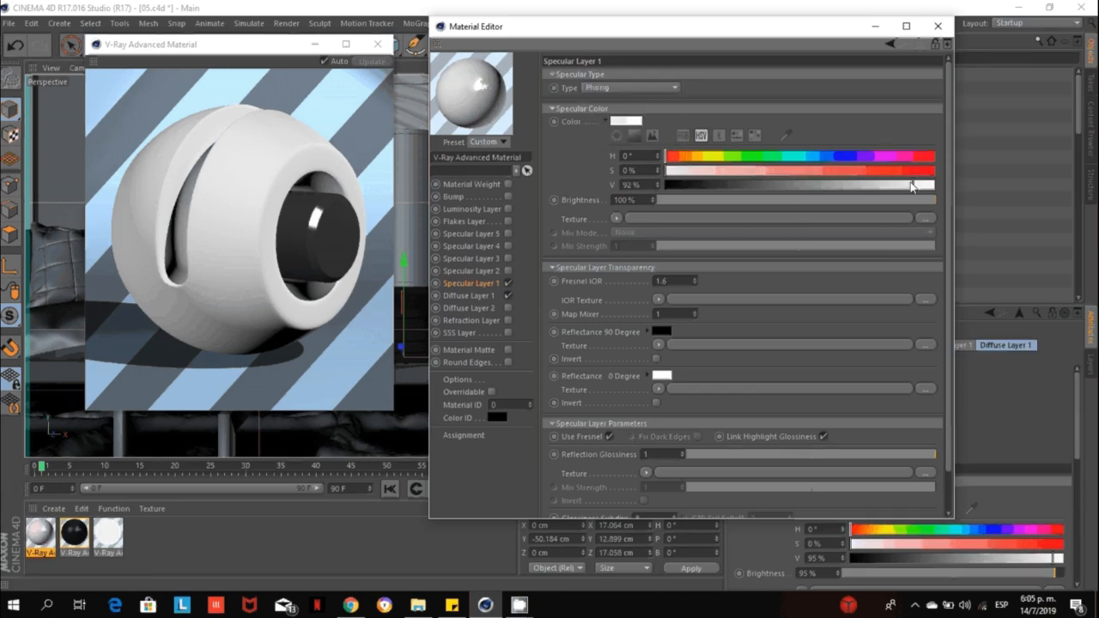
pyautogui.moveTo(912, 185); pyautogui.dragTo(882, 183)
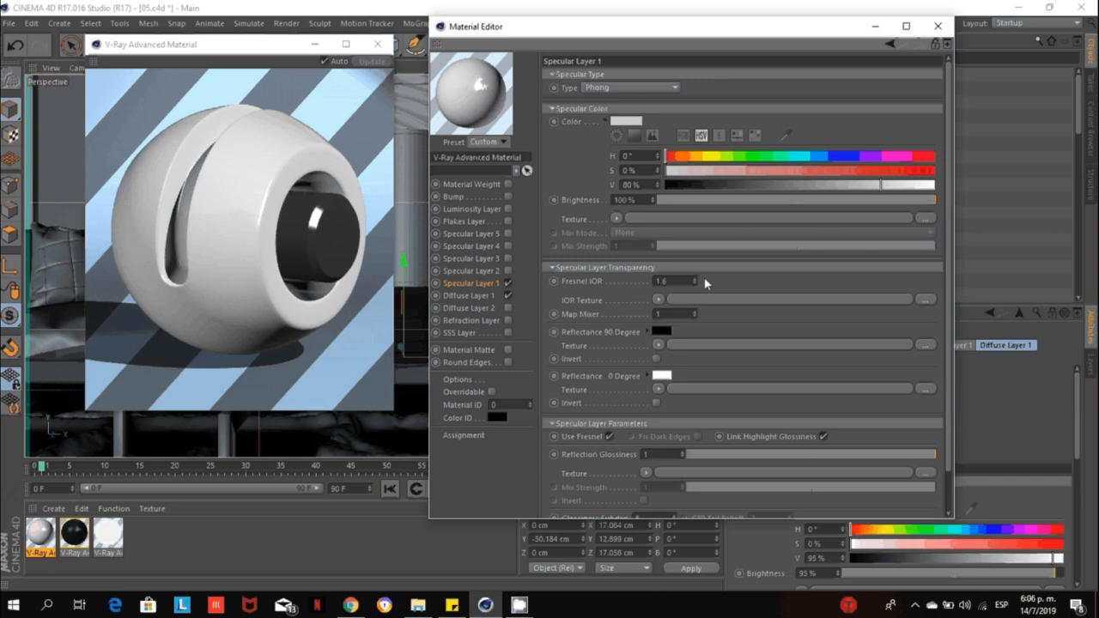
pyautogui.write('4')
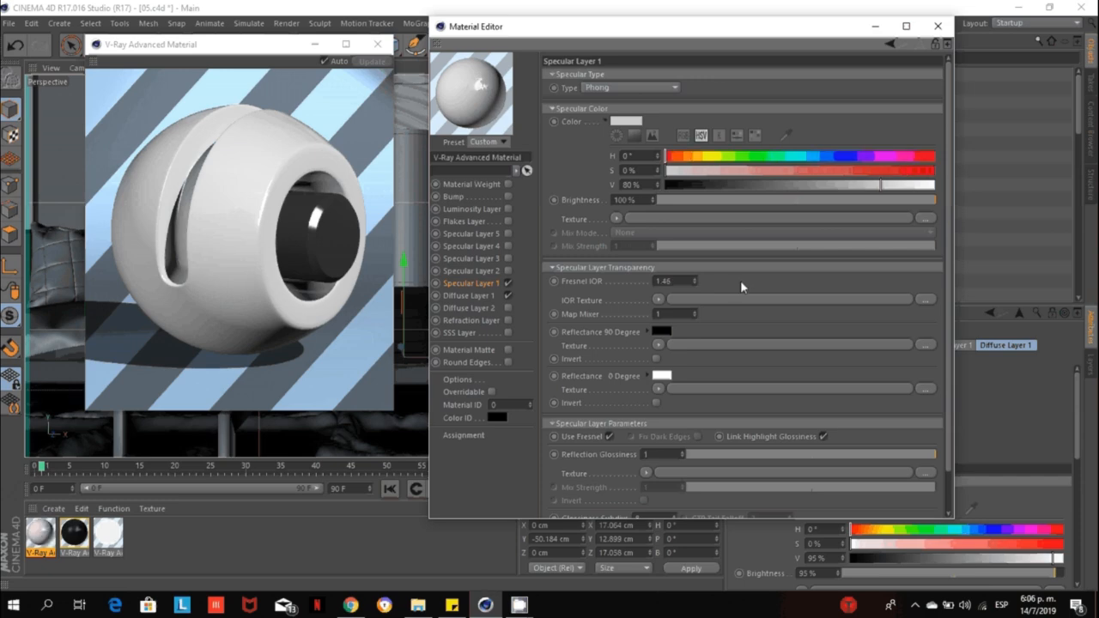
# Unlink the highlight glossiness, and set Hilight Glossiness to 0.6, Reflection Glossiness to 0.85, and Glossiness Subdivs to 32.
pyautogui.click(823, 436)
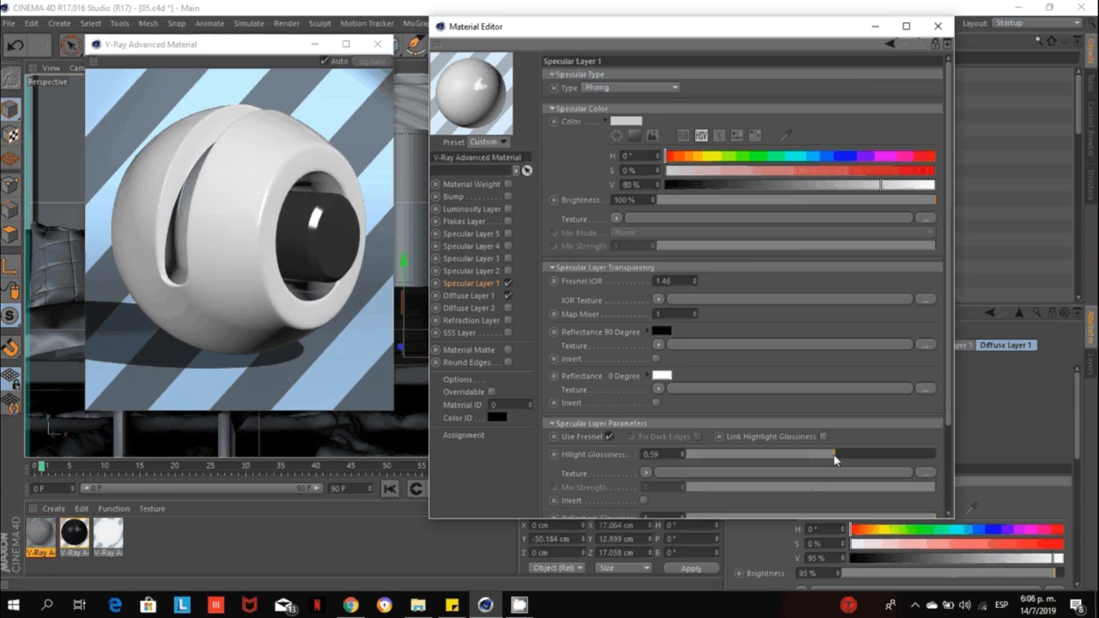
pyautogui.moveTo(838, 454); pyautogui.dragTo(838, 456)
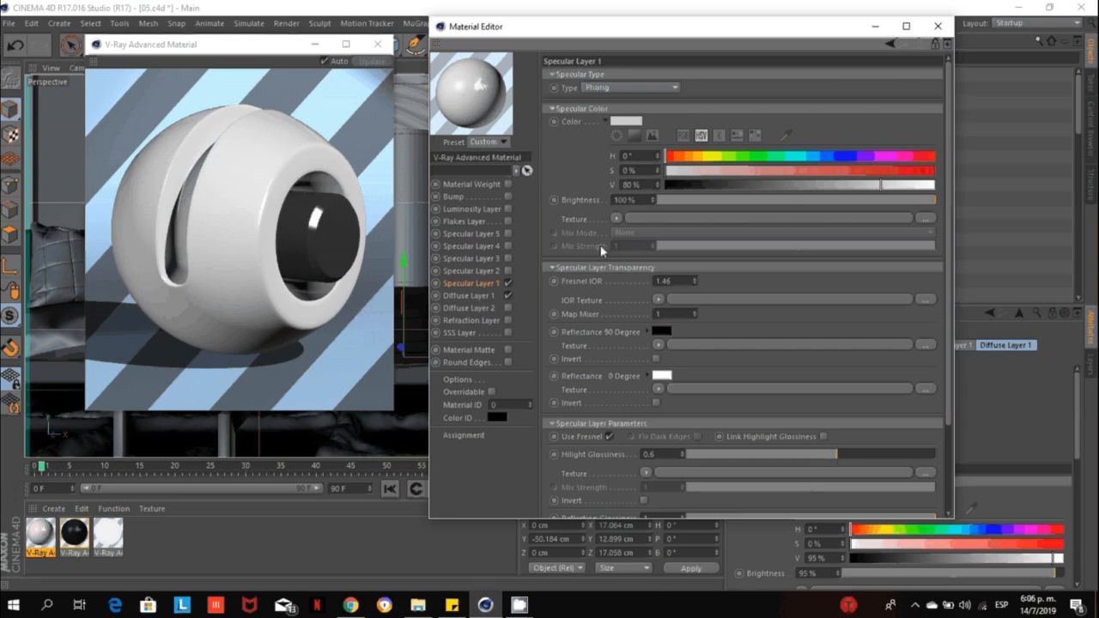
pyautogui.moveTo(948, 295); pyautogui.dragTo(901, 411)
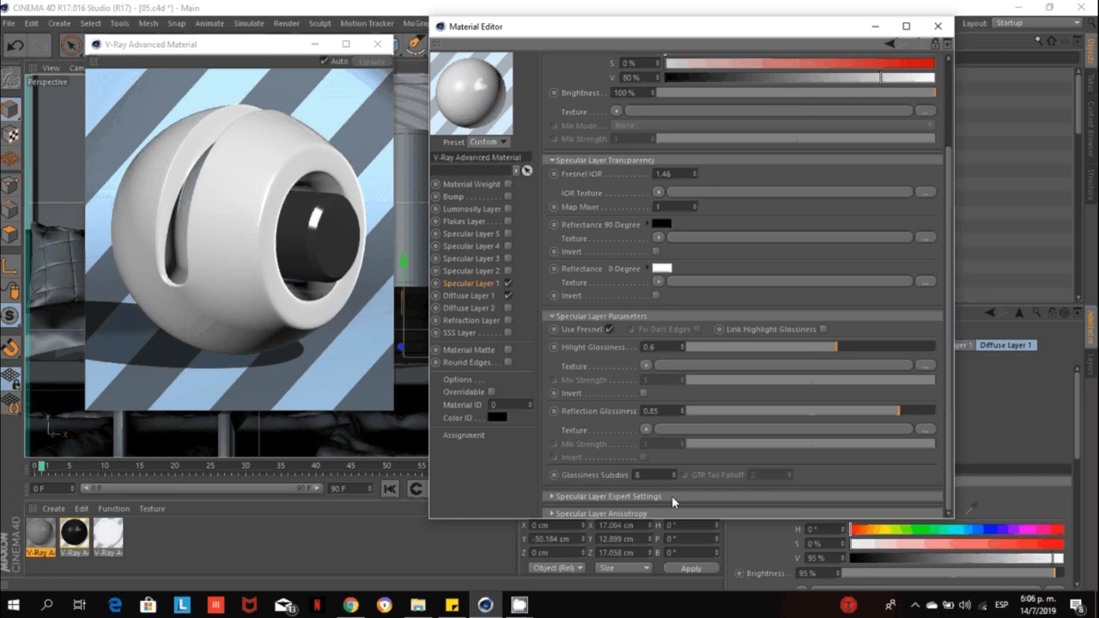
pyautogui.doubleClick(650, 475)
pyautogui.write('32')
# Close the Material Editor, assign the white material to Cylinder00 in place of the black one, and render the vase base.
pyautogui.click(936, 28)
pyautogui.moveTo(224, 248); pyautogui.dragTo(887, 243)
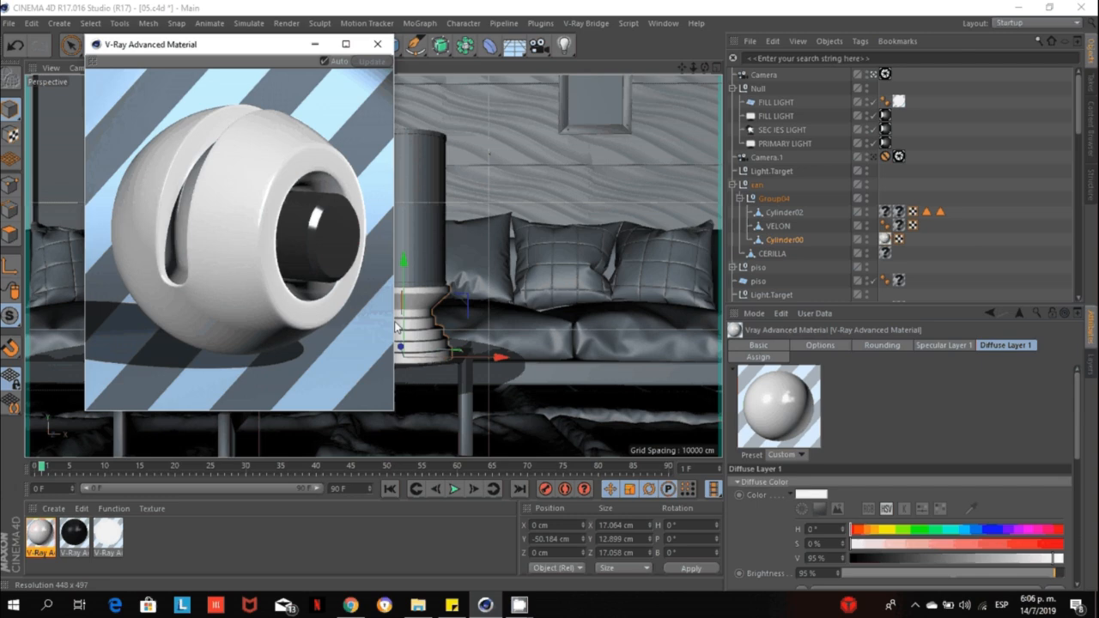
pyautogui.click(378, 45)
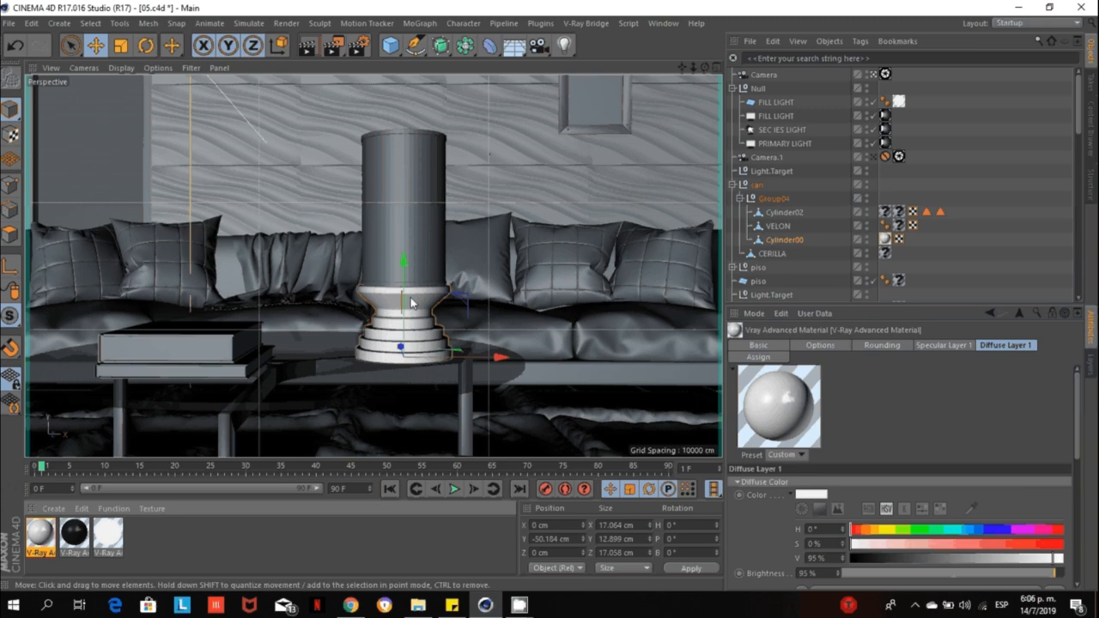
pyautogui.click(334, 48)
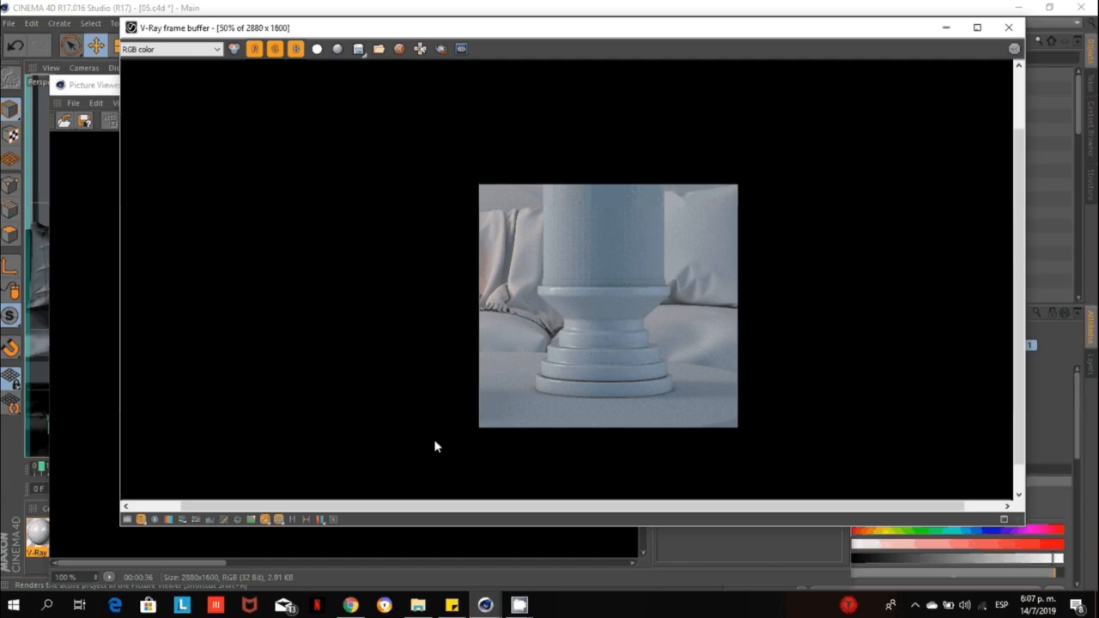
# Switch to the browser, examine the Plastic entry in the index of refraction list, and return to the render.
pyautogui.click(350, 605)
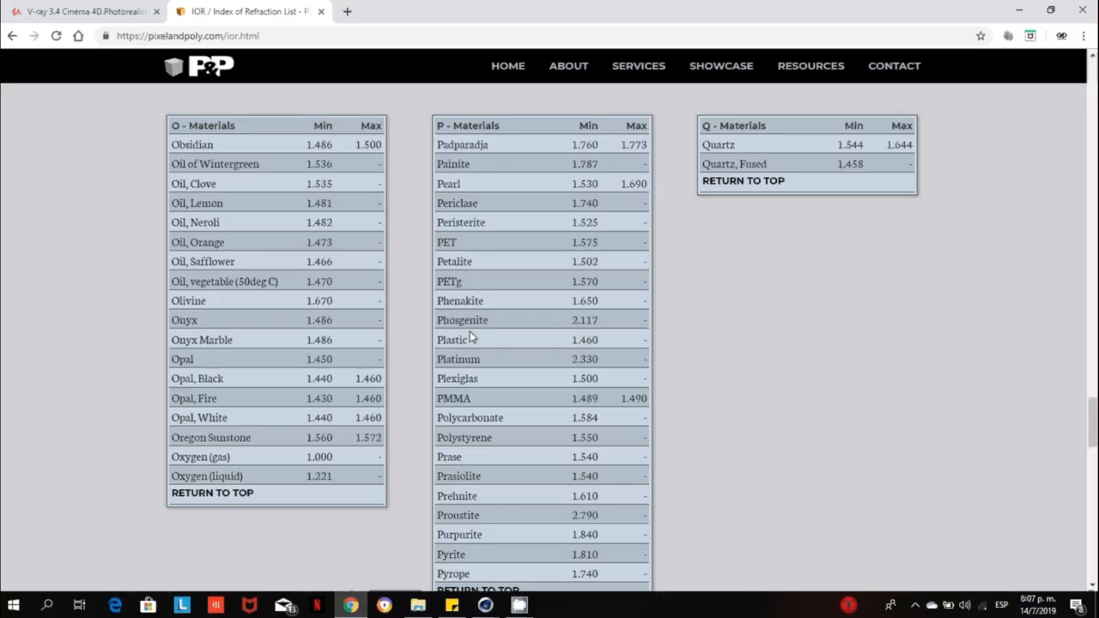
pyautogui.moveTo(476, 342); pyautogui.dragTo(540, 354)
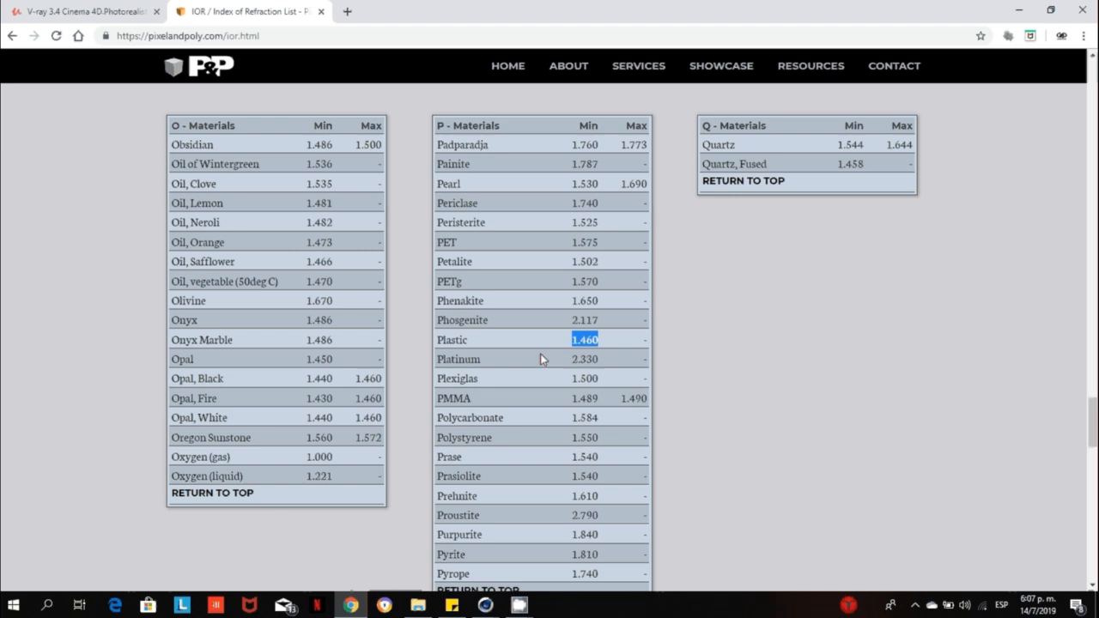
pyautogui.click(596, 341)
pyautogui.doubleClick(596, 341)
pyautogui.click(596, 341)
pyautogui.doubleClick(596, 341)
pyautogui.click(596, 341)
pyautogui.doubleClick(596, 341)
pyautogui.click(586, 307)
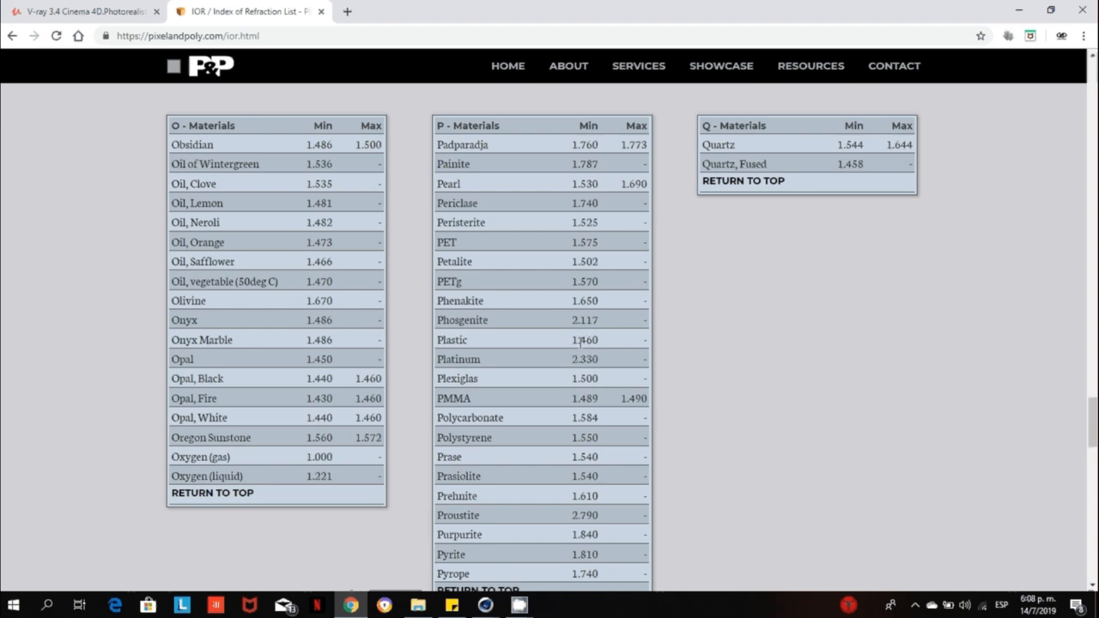
pyautogui.doubleClick(585, 340)
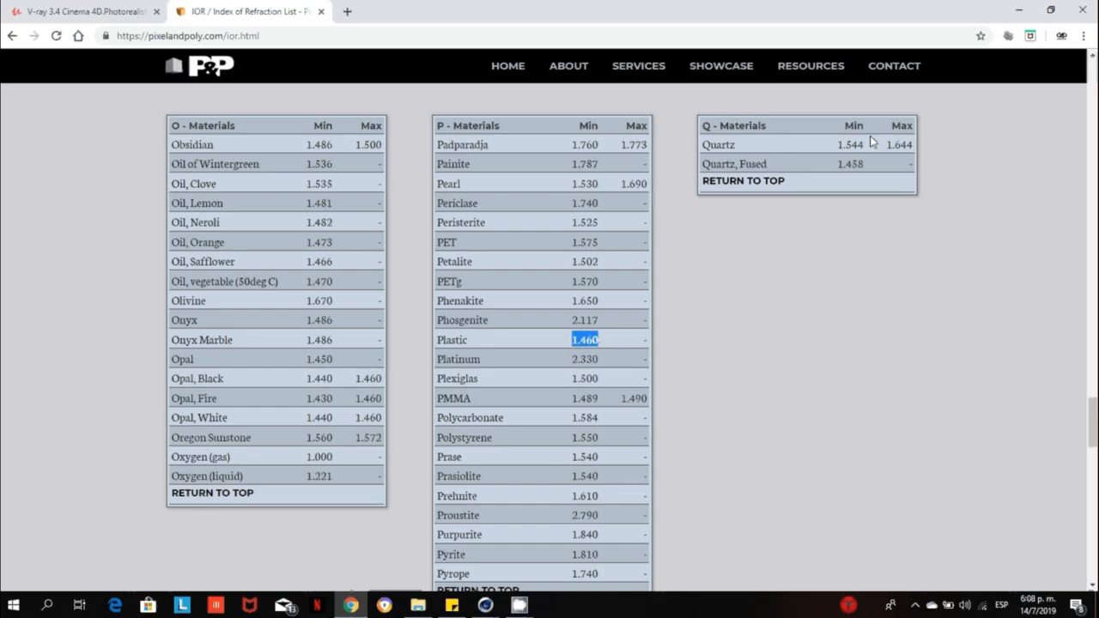
pyautogui.click(1018, 11)
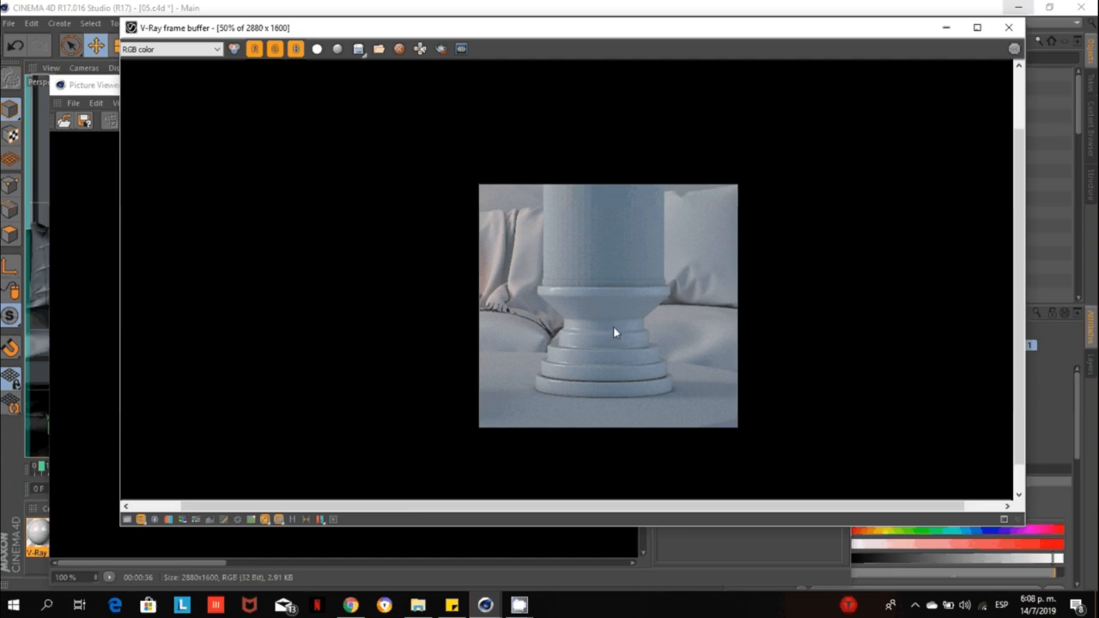
# Close the render windows and switch the viewport to the Camera.1 view of the whole room.
pyautogui.click(1007, 28)
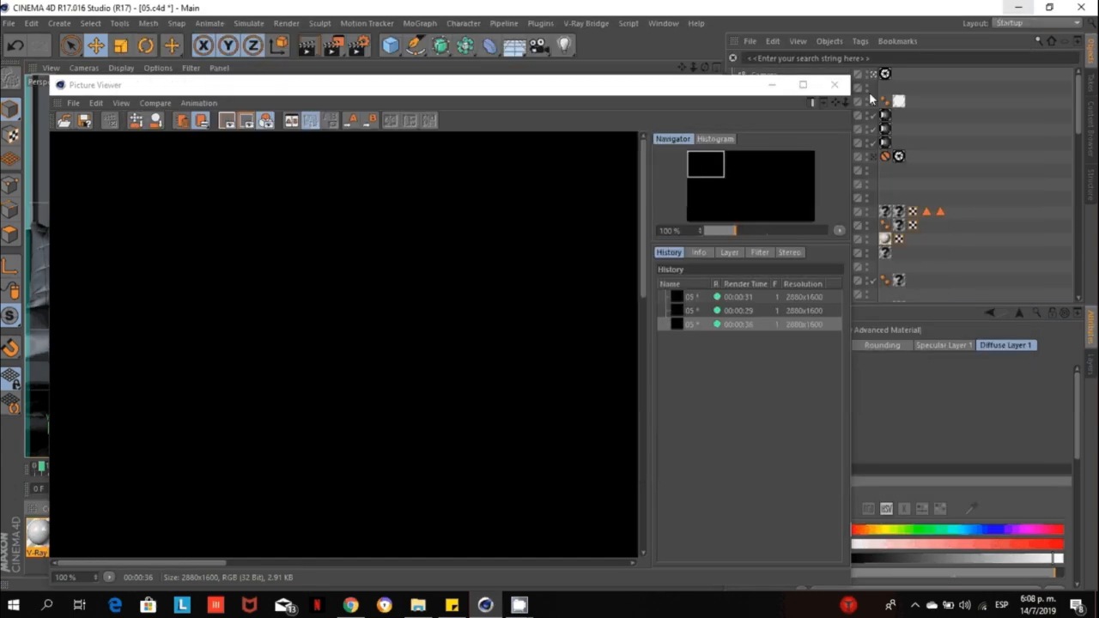
pyautogui.click(841, 87)
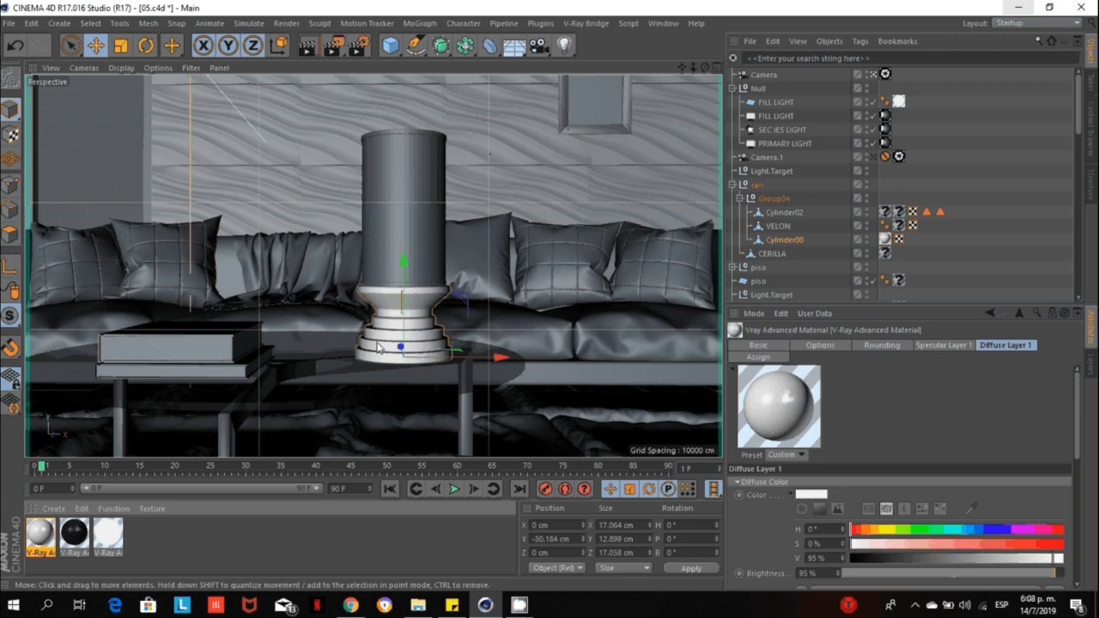
pyautogui.click(878, 157)
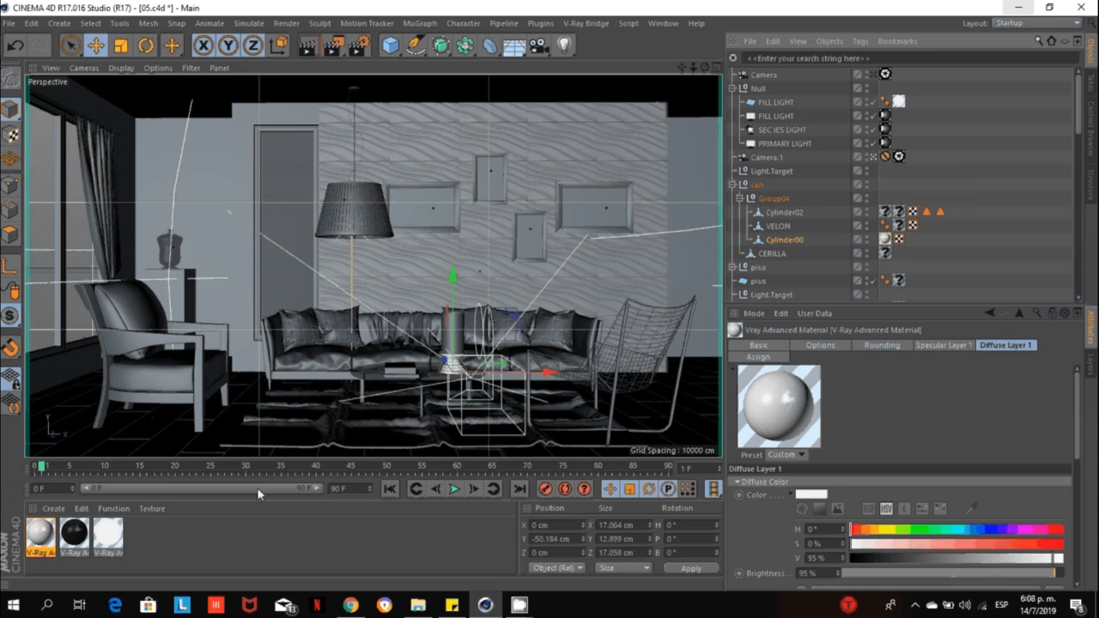
# Reopen the black V-Ray Advanced Material in the Material Editor to view its Specular Layer 1 settings.
pyautogui.click(72, 536)
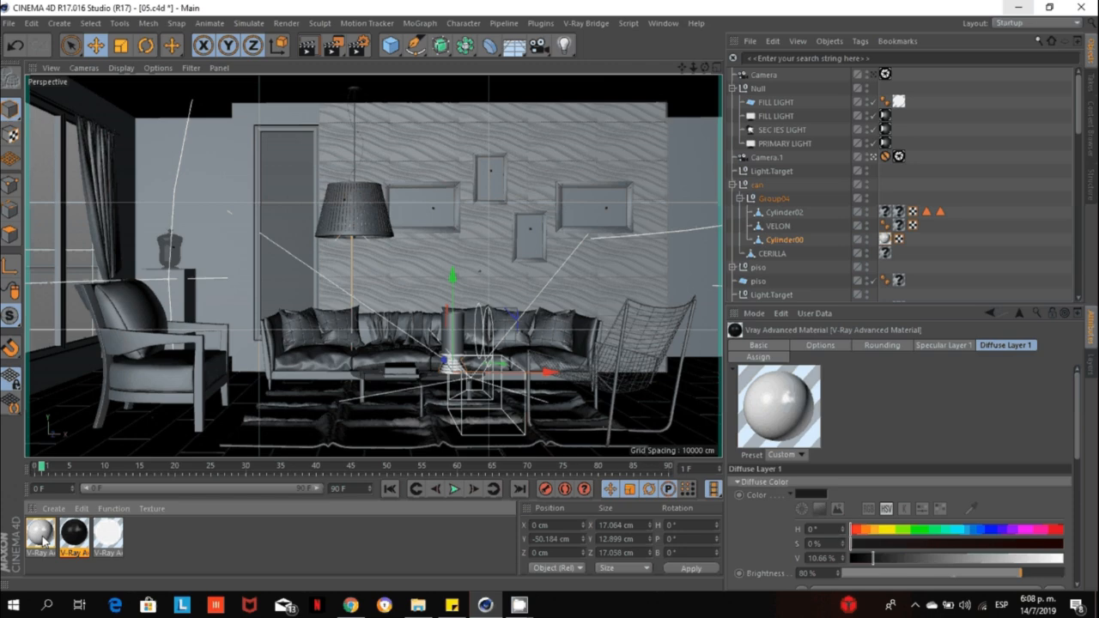
pyautogui.doubleClick(79, 537)
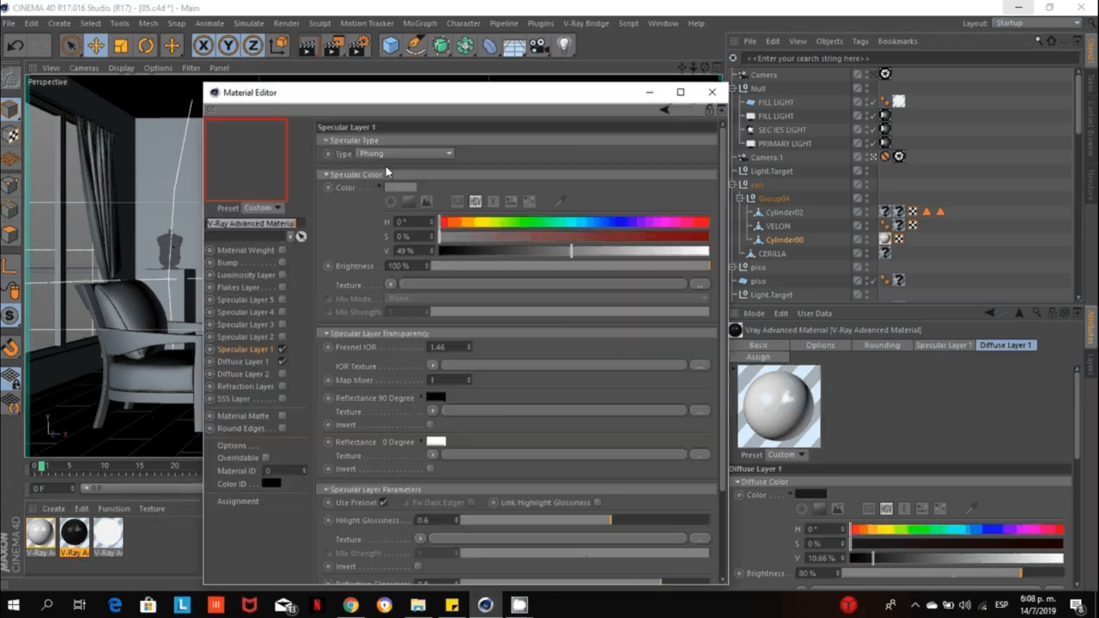